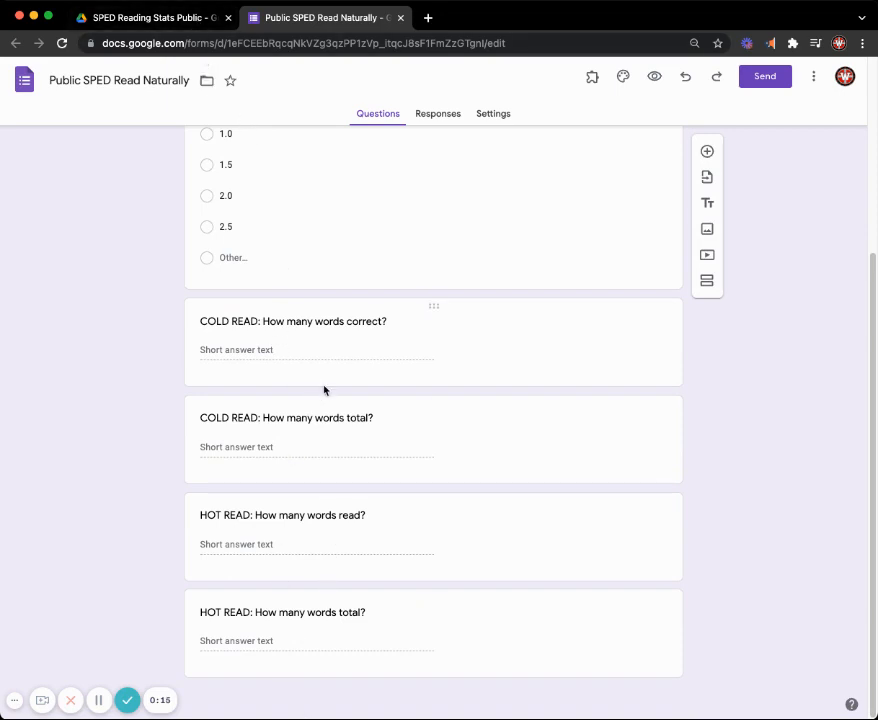
- Open the Public Sped Read Naturally spreadsheet from the Drive folder and show its Dashboard sheet
click(184, 22)
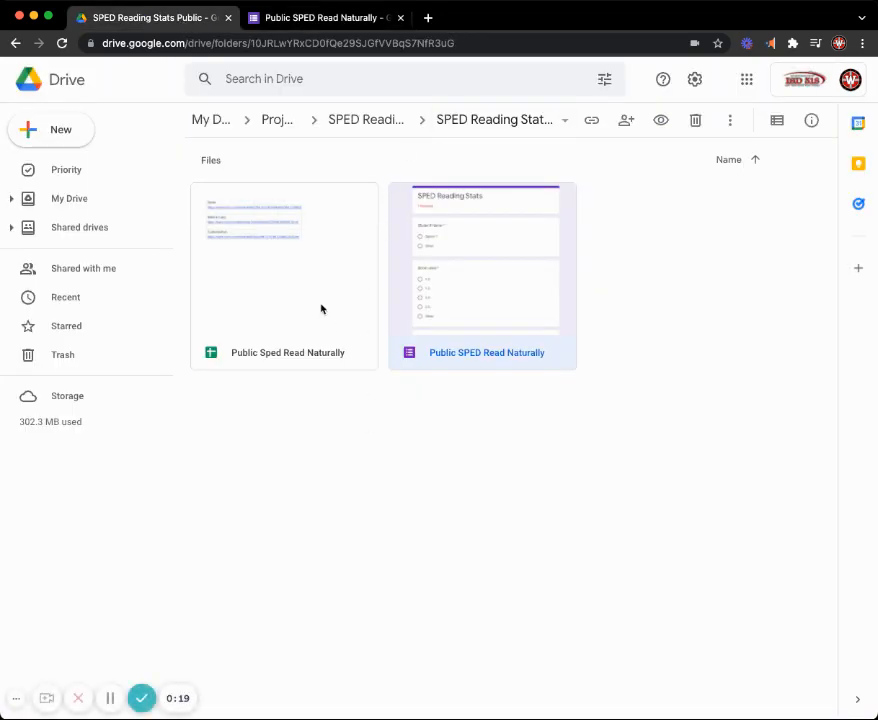
double_click(322, 309)
drag(484, 24, 378, 28)
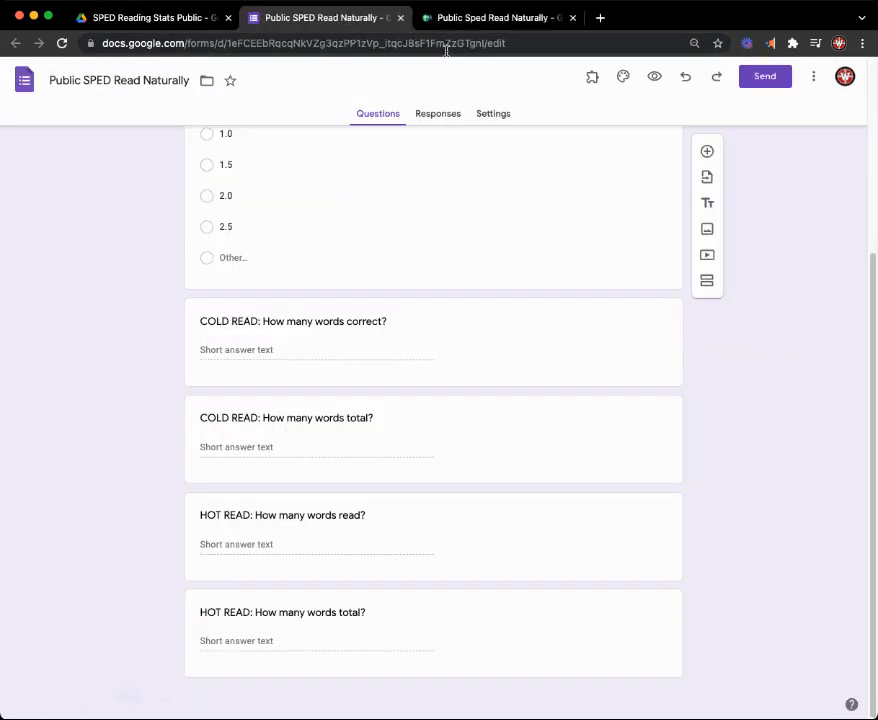
click(465, 18)
click(210, 705)
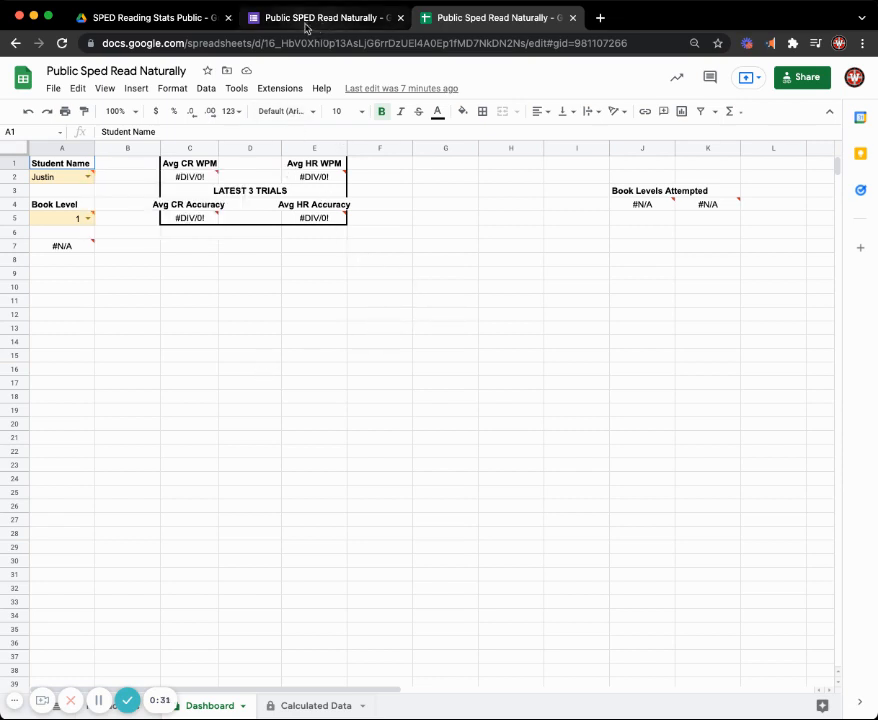
- Return to the SPED Reading Stats Public folder in Drive and look over the spreadsheet and form files it holds
click(195, 20)
drag(573, 495, 250, 201)
click(319, 151)
drag(606, 475, 278, 172)
click(278, 172)
drag(494, 468, 568, 431)
click(298, 172)
click(568, 431)
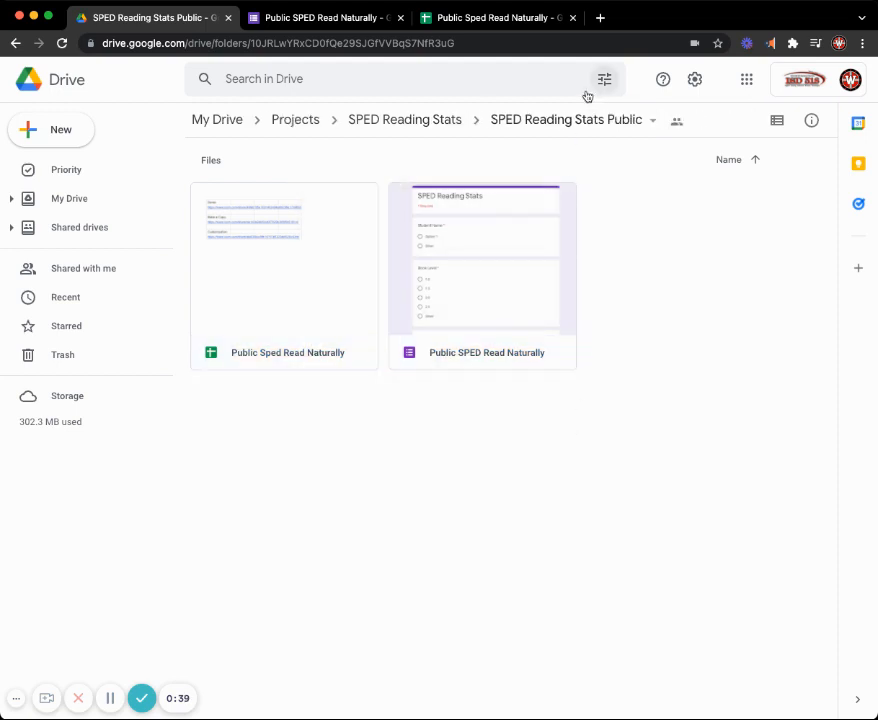
- Begin copying the Public SPED Read Naturally form, replacing "Copy of" in the new name with the owner's first name
click(371, 28)
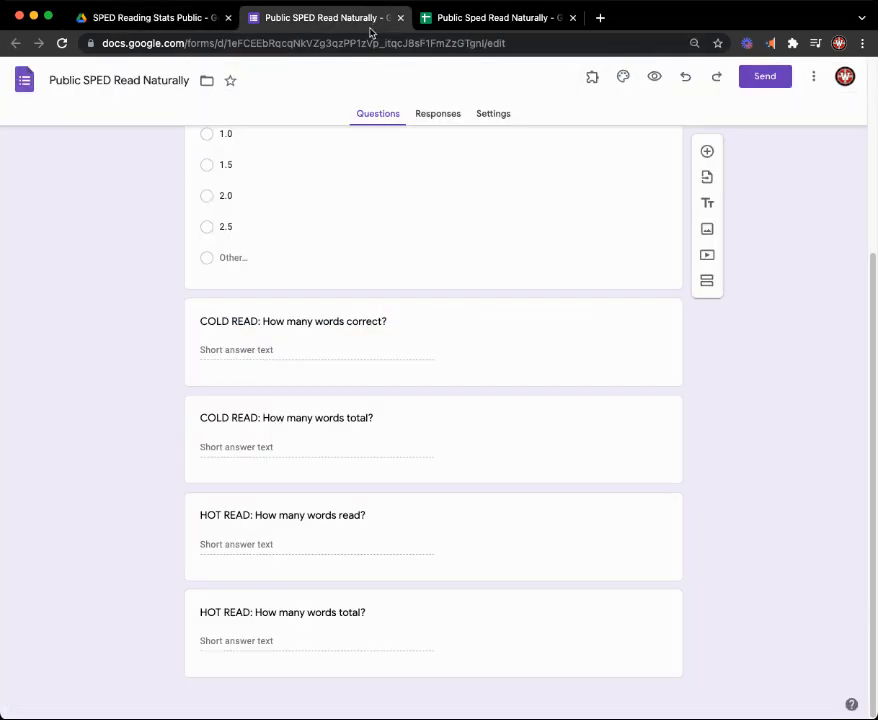
scroll(472, 250, up, 3)
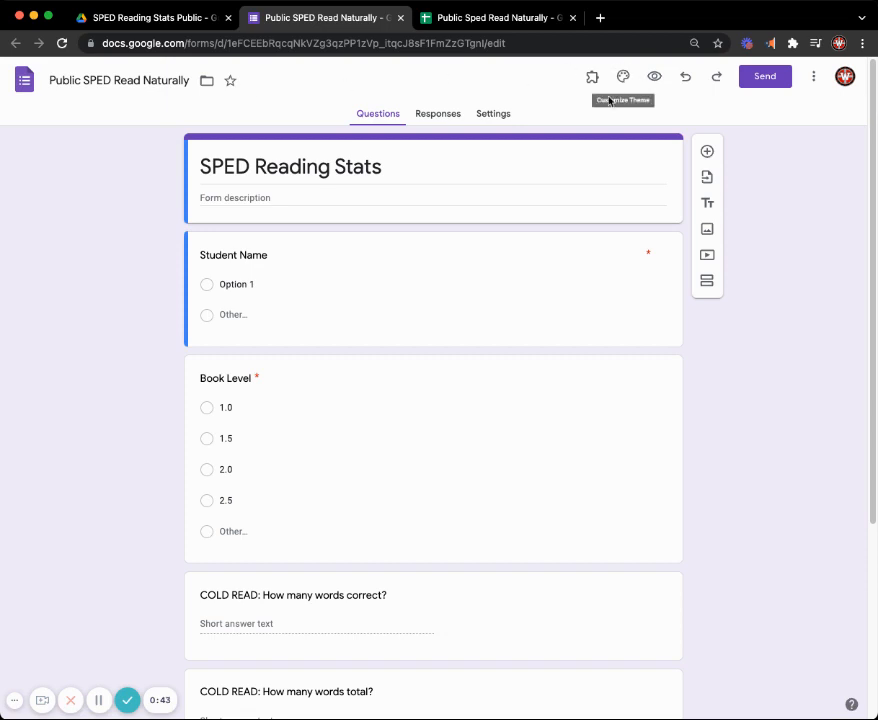
click(816, 78)
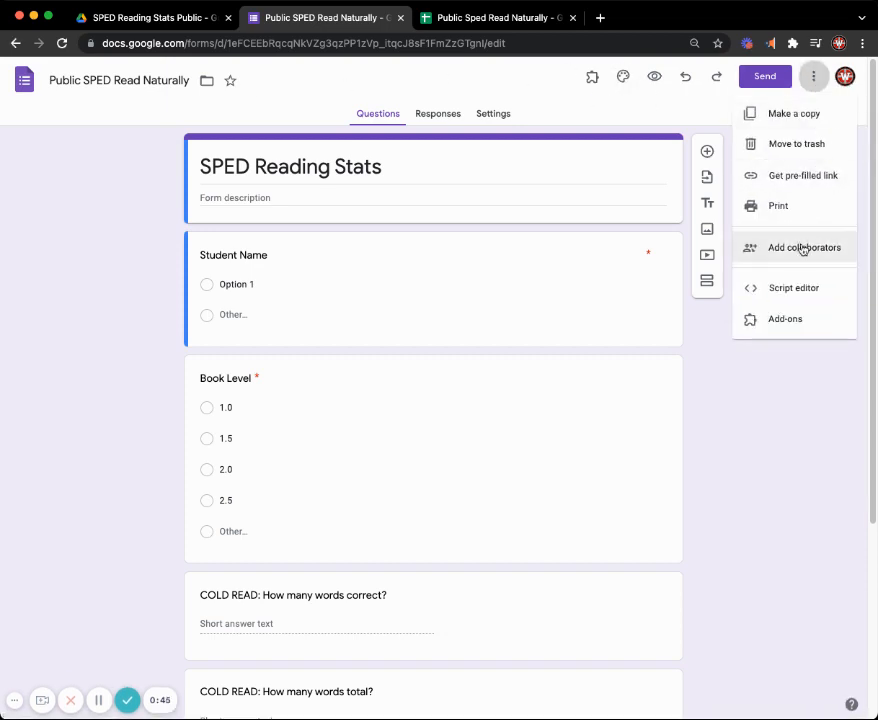
click(794, 114)
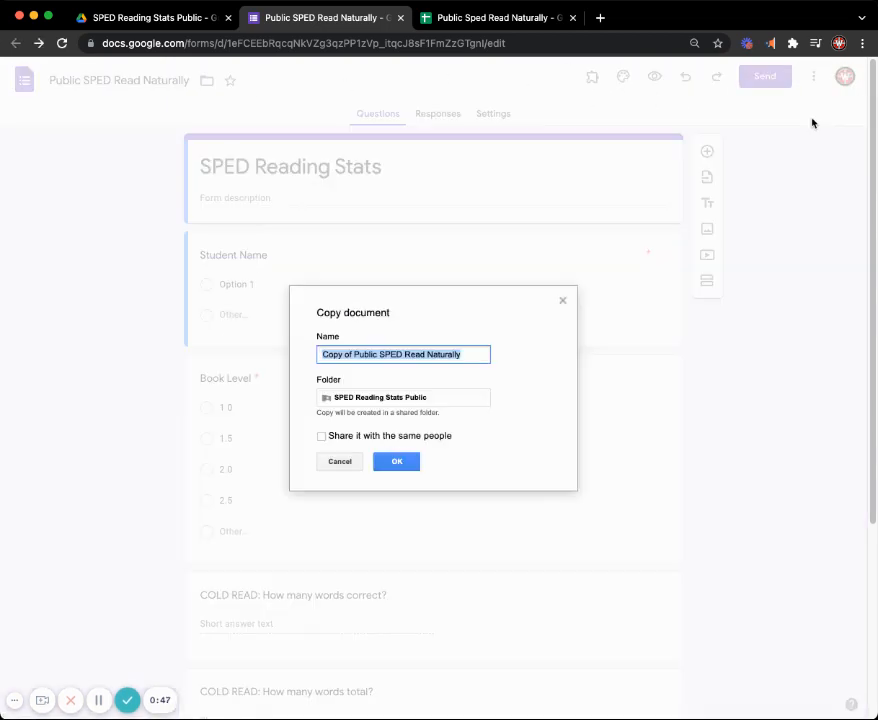
click(338, 357)
drag(354, 355, 316, 359)
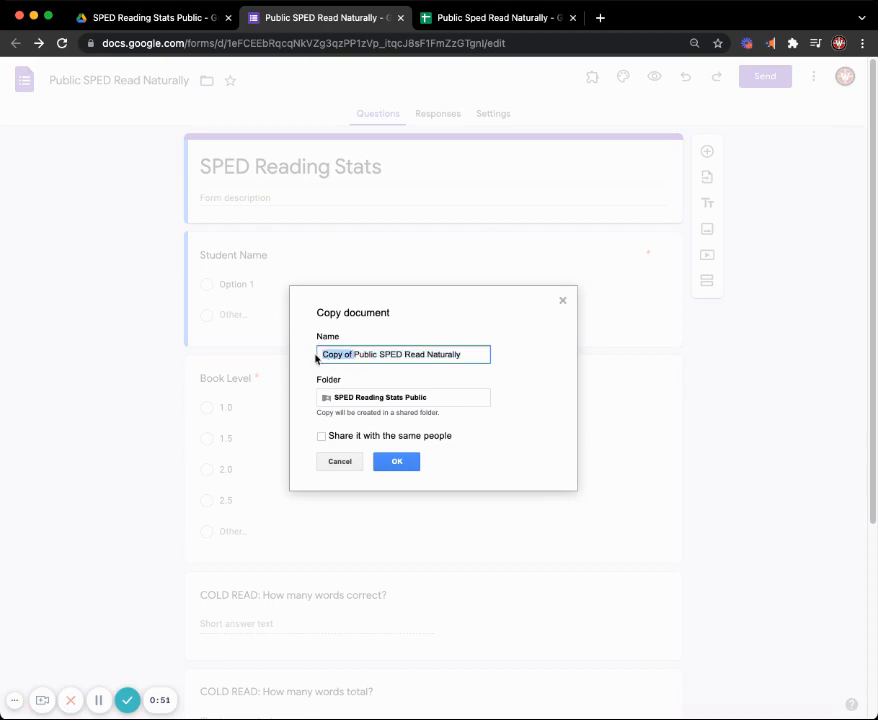
text(Justin)
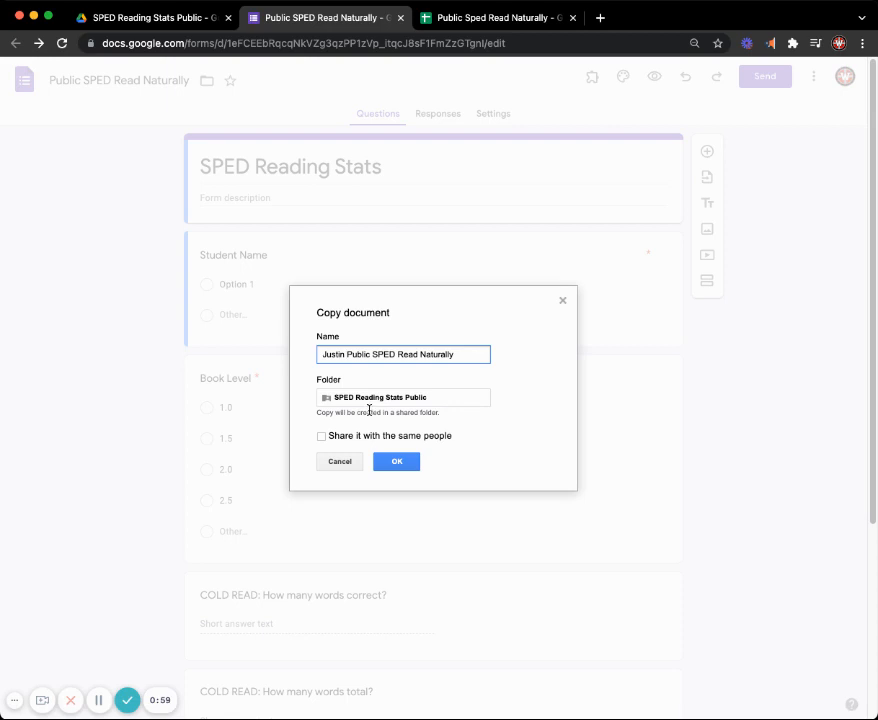
- Save the form copy in the Projects folder of My Drive and close the original form
click(357, 400)
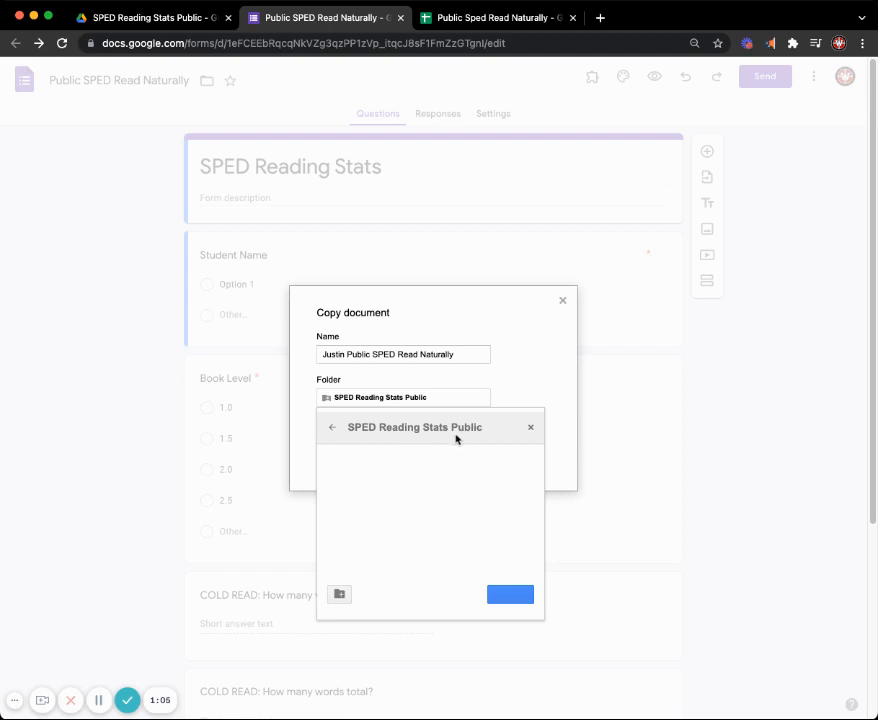
click(336, 429)
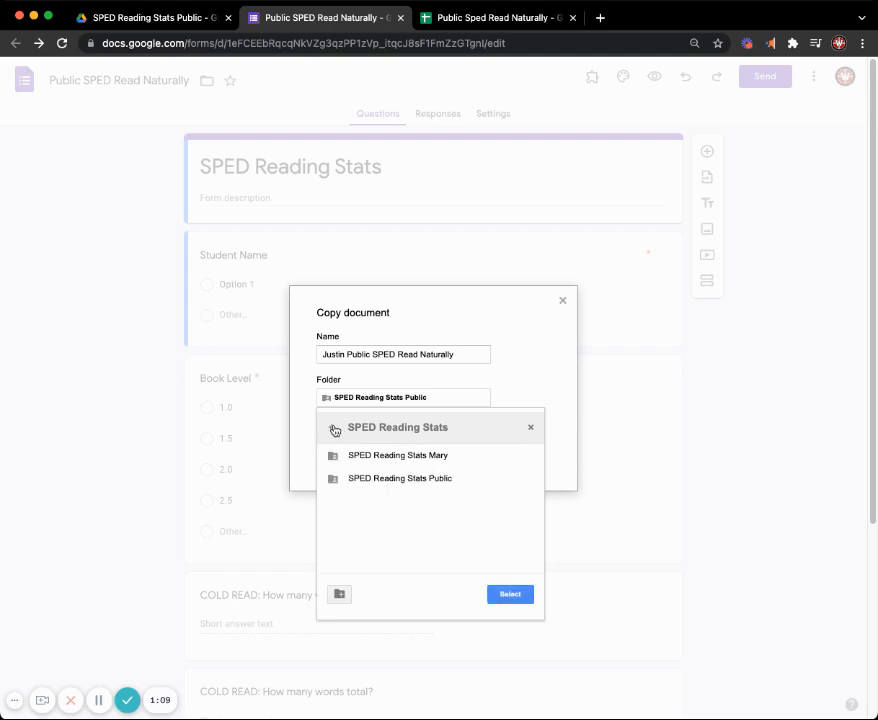
click(335, 429)
click(335, 429)
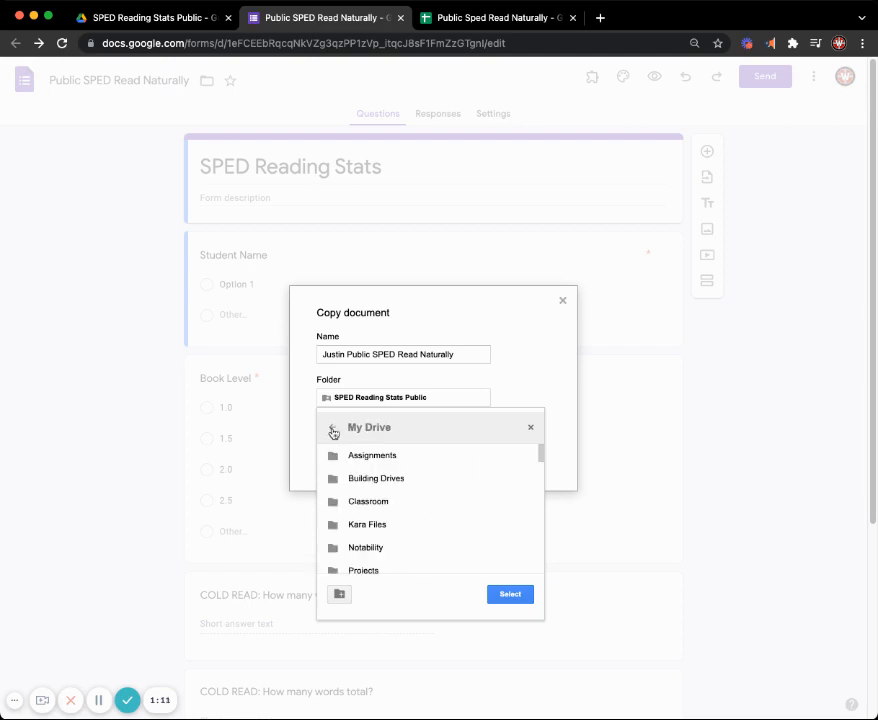
click(334, 430)
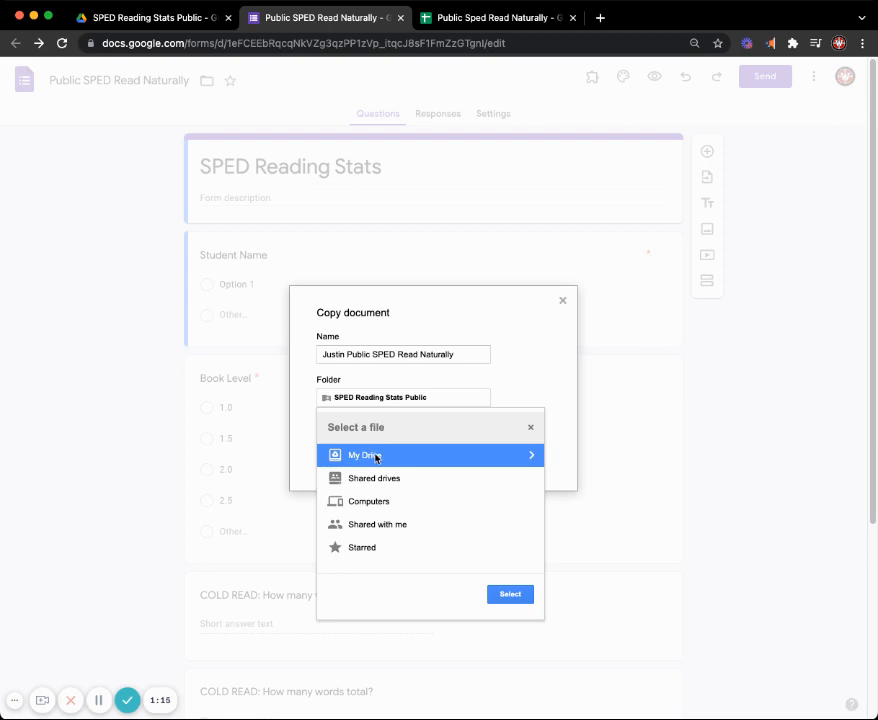
click(377, 457)
scroll(458, 517, down, 2)
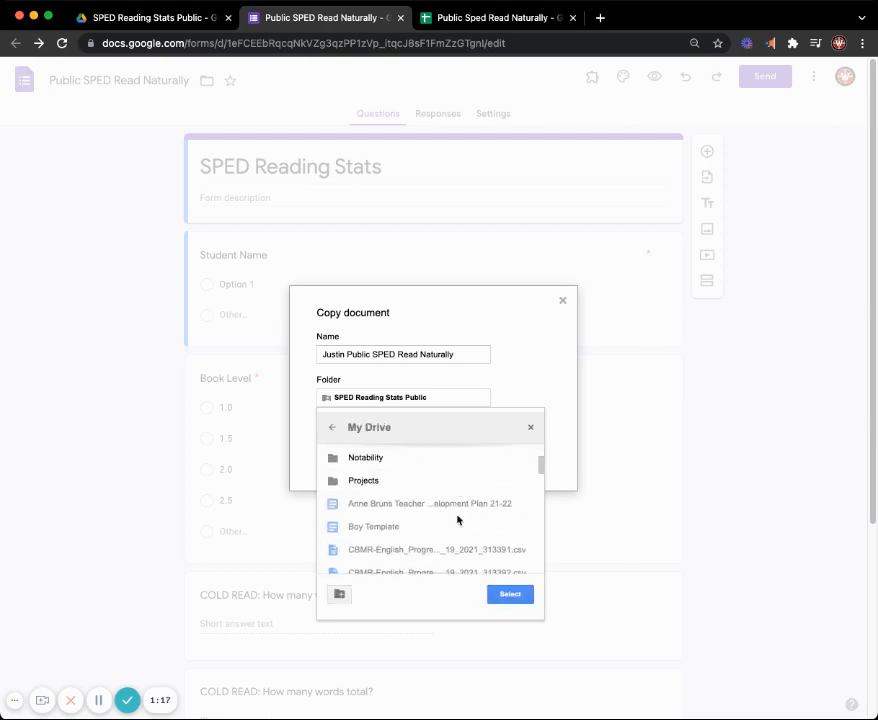
click(433, 490)
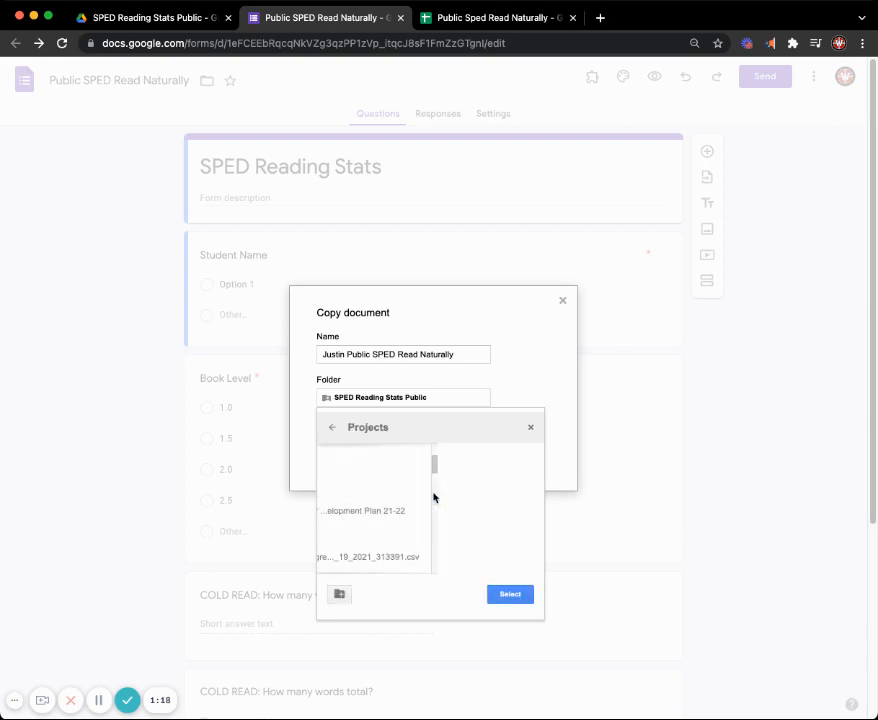
click(511, 594)
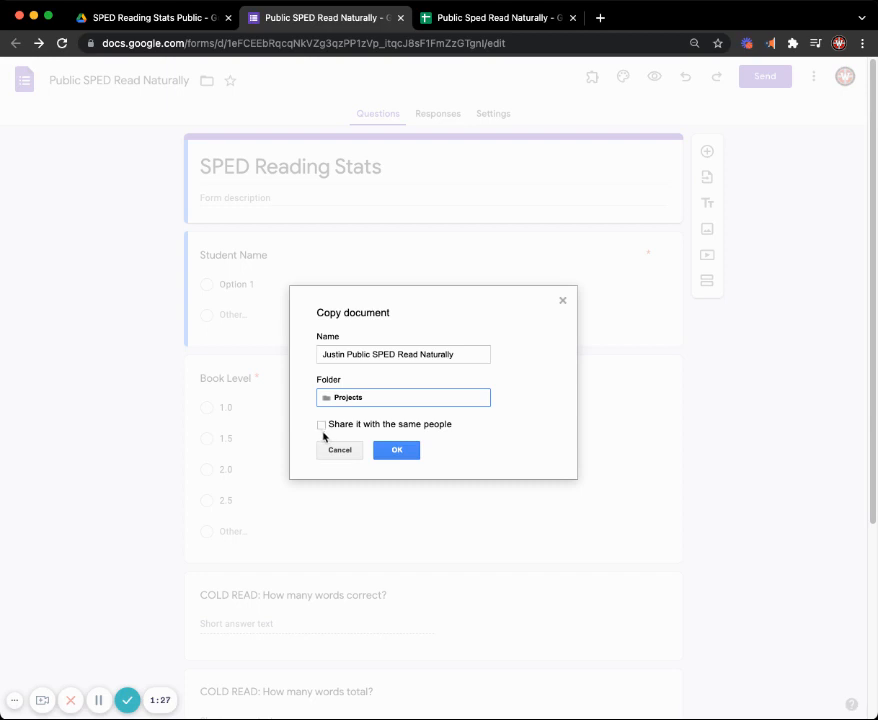
click(405, 451)
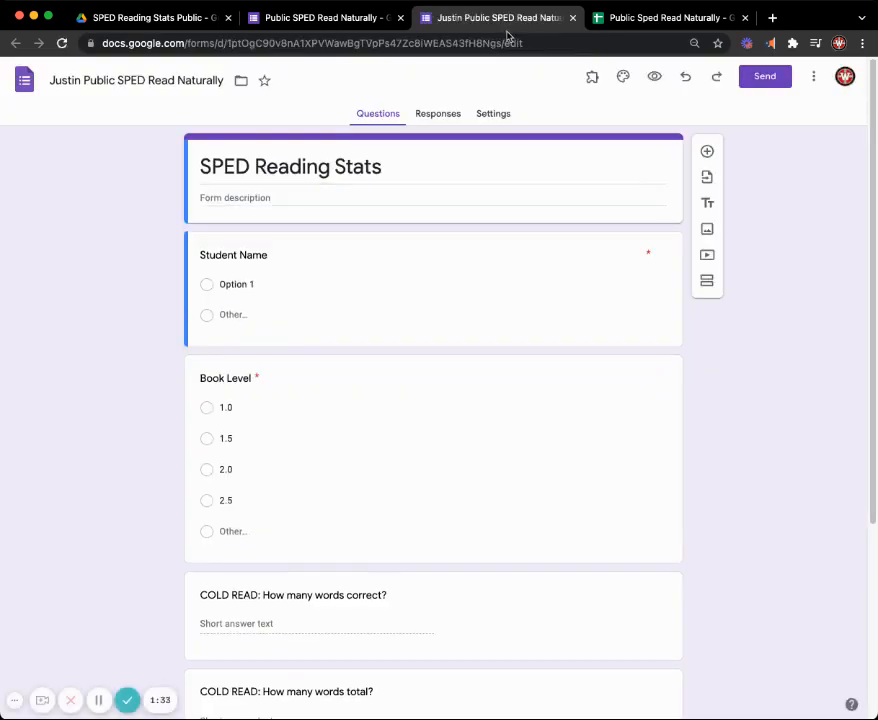
click(400, 18)
- Begin copying the Public Sped Read Naturally spreadsheet and choose the Projects folder in My Drive as its destination
click(478, 20)
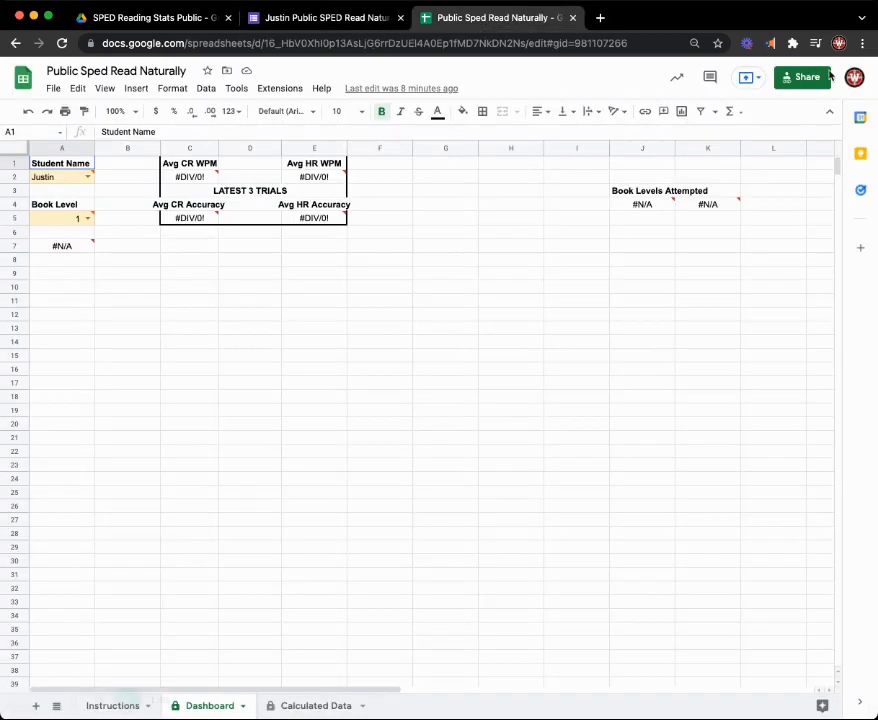
click(53, 88)
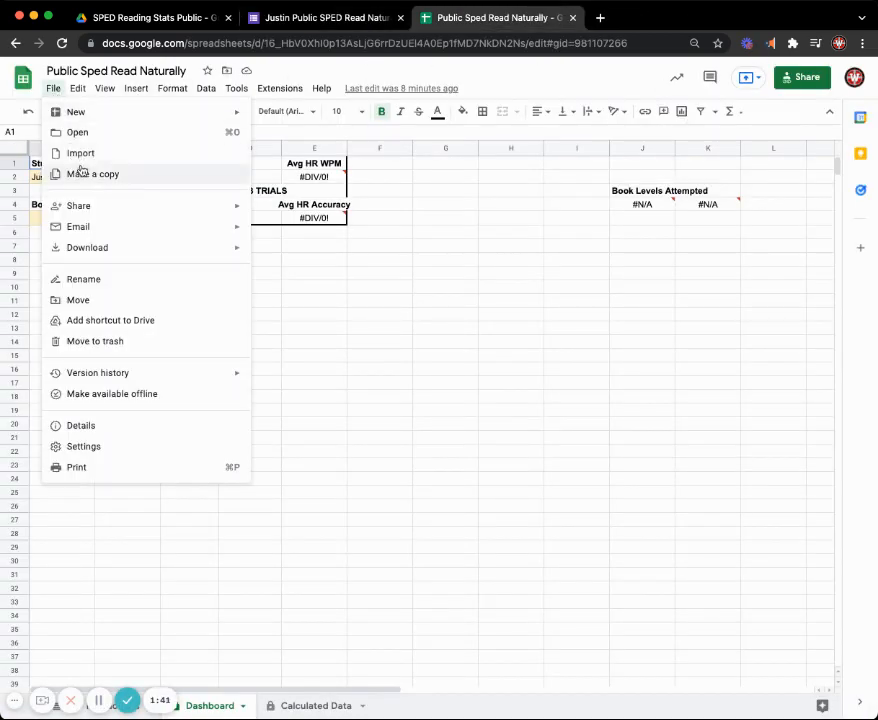
click(84, 175)
click(395, 381)
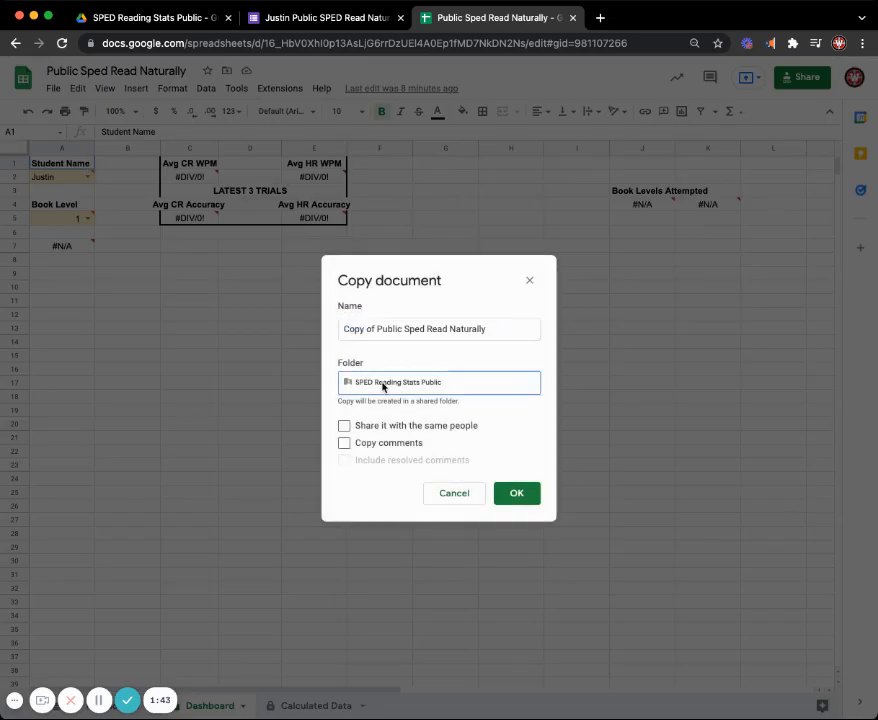
click(355, 421)
click(355, 421)
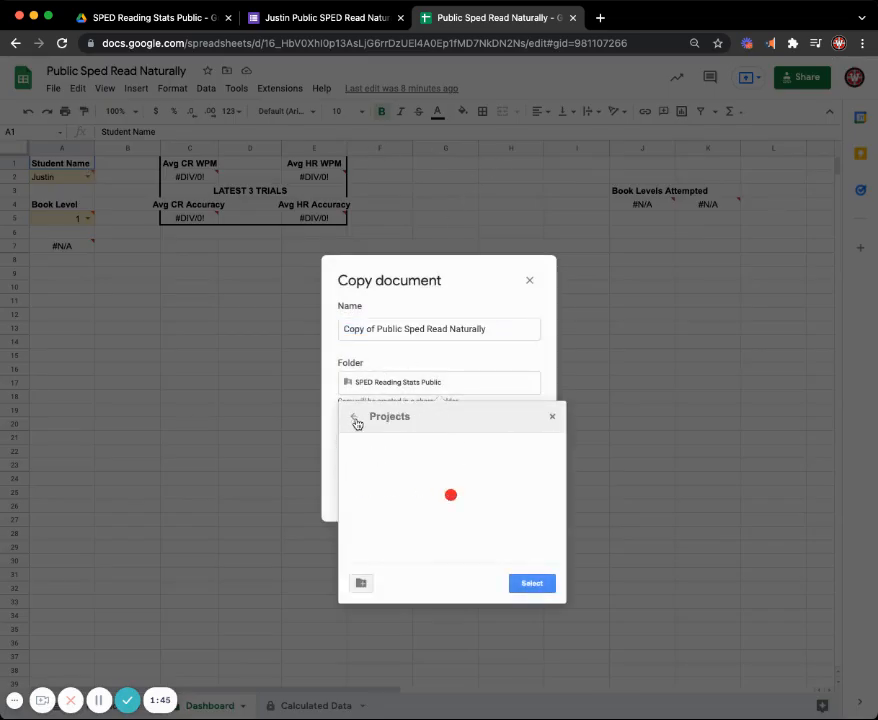
click(355, 421)
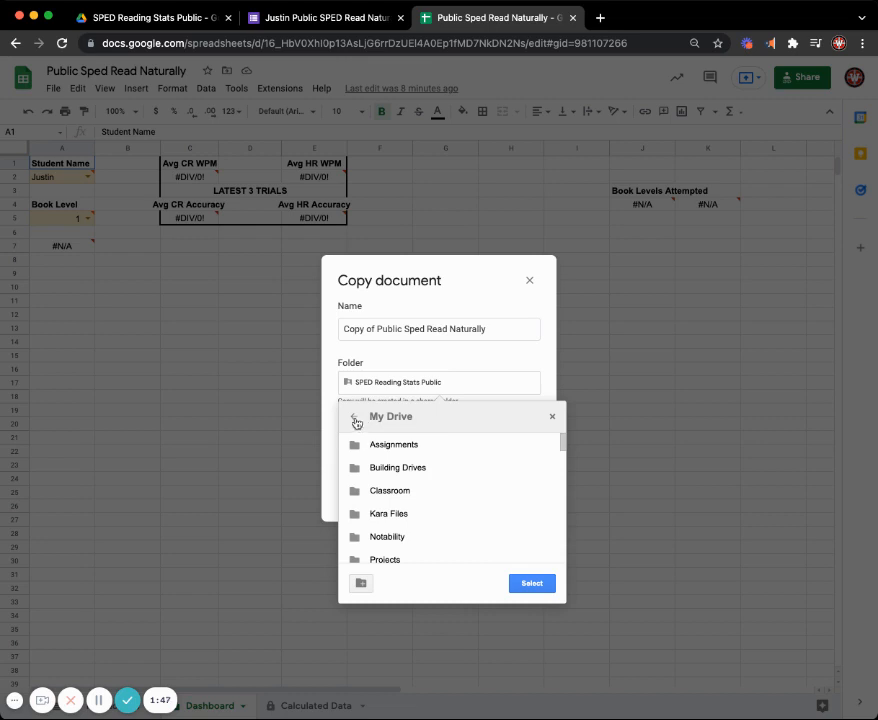
click(355, 419)
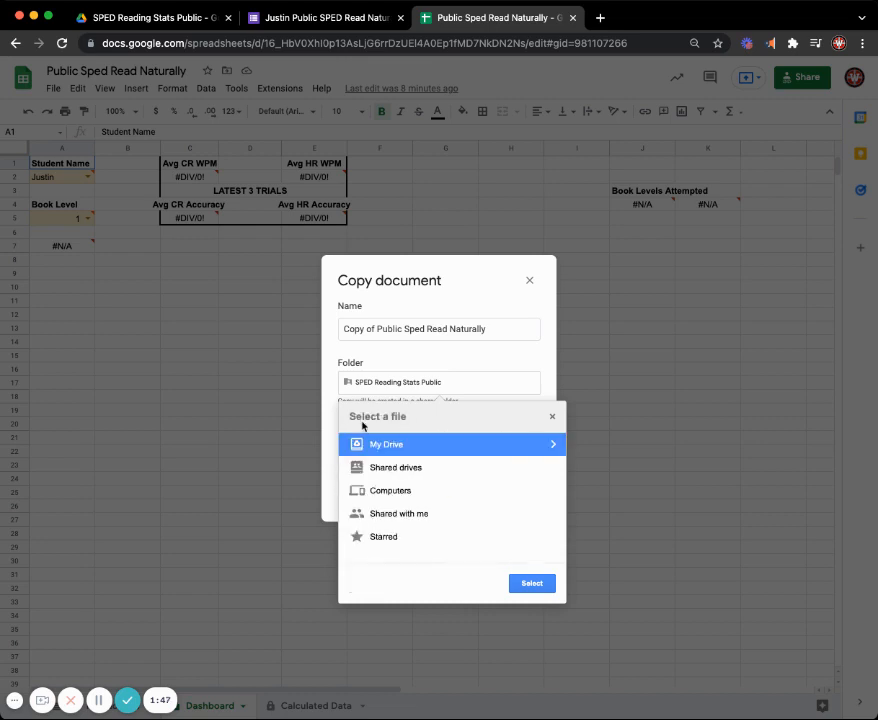
click(439, 450)
click(432, 481)
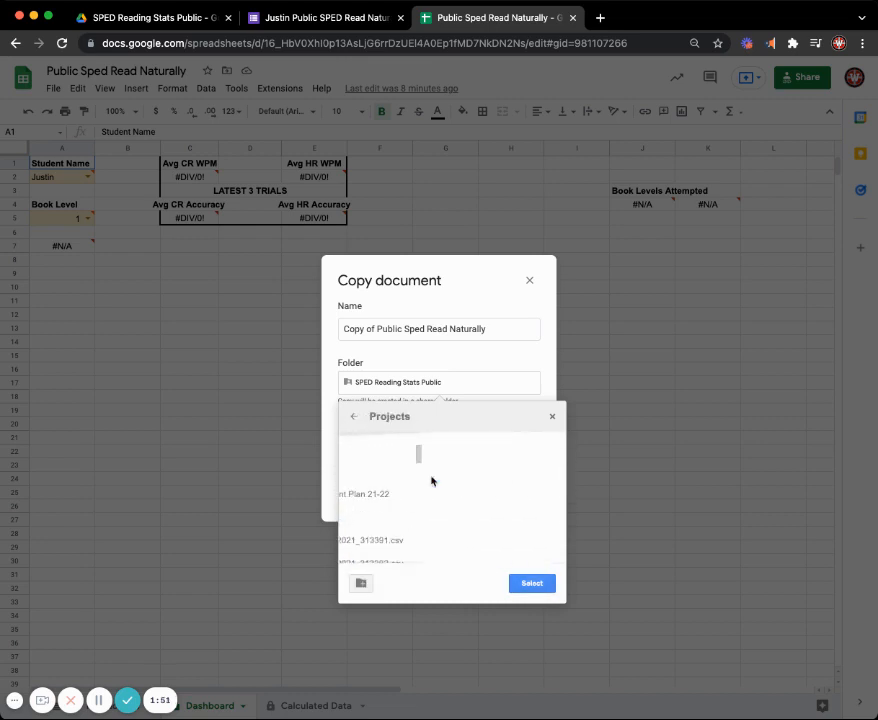
scroll(428, 530, down, 5)
click(521, 578)
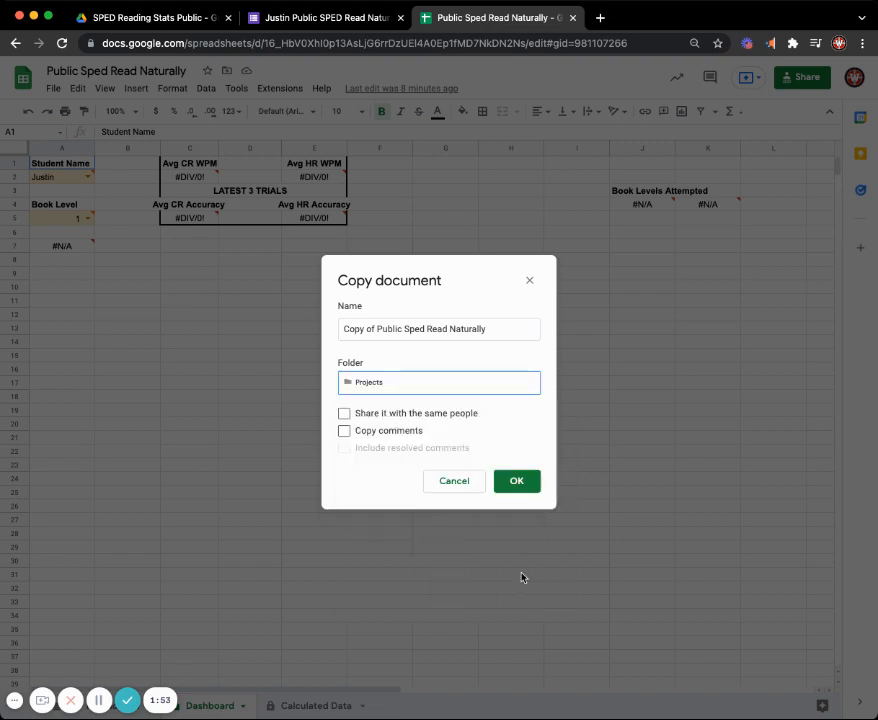
- Create the spreadsheet copy with the owner's first name replacing "Copy of", close the original, and show the copy's Calculated Data sheet
click(374, 329)
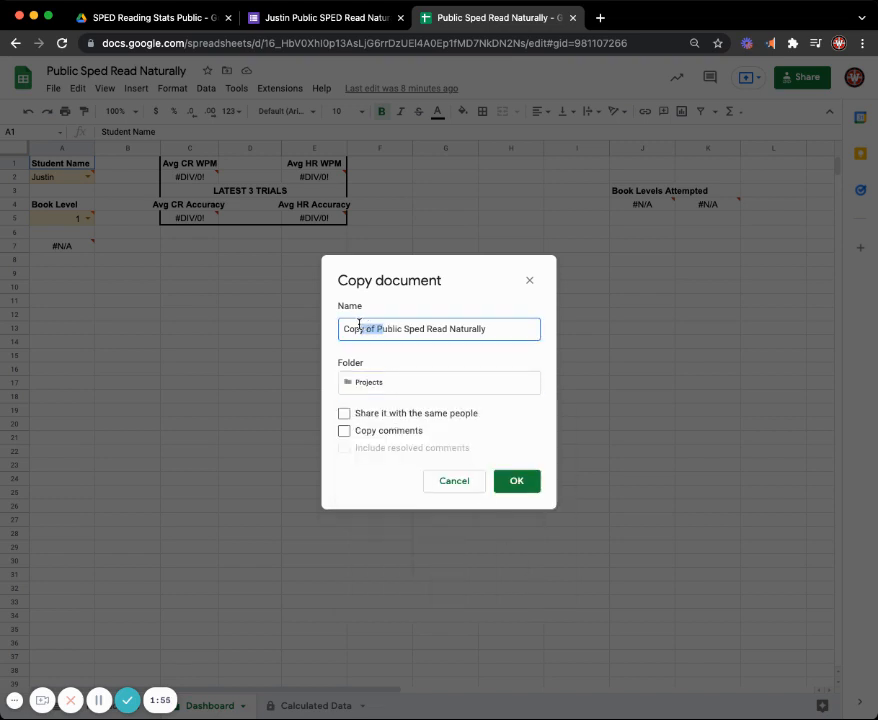
drag(377, 329, 341, 330)
text(Justin)
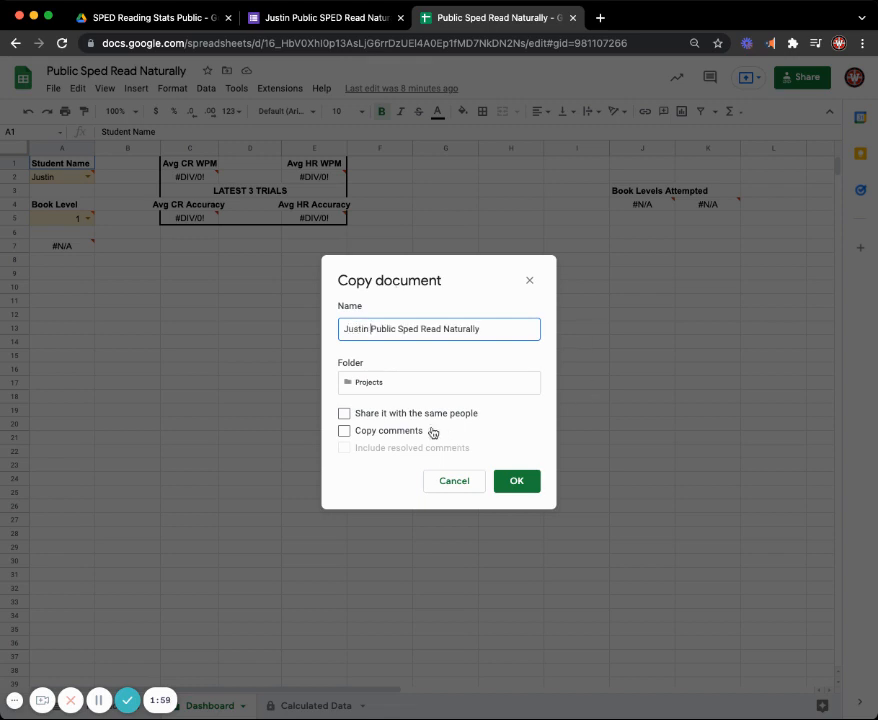
click(516, 481)
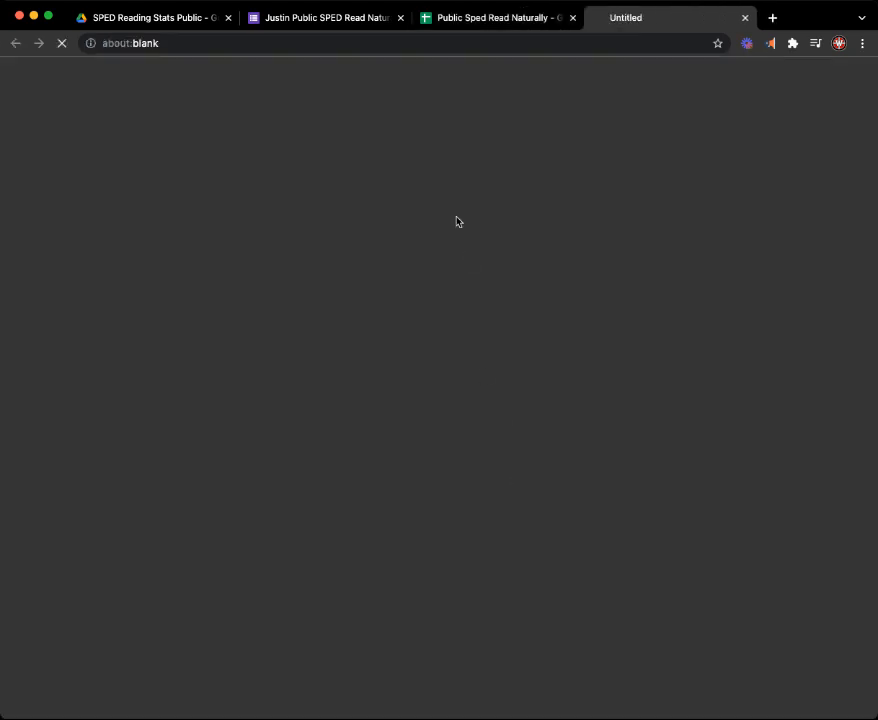
click(572, 18)
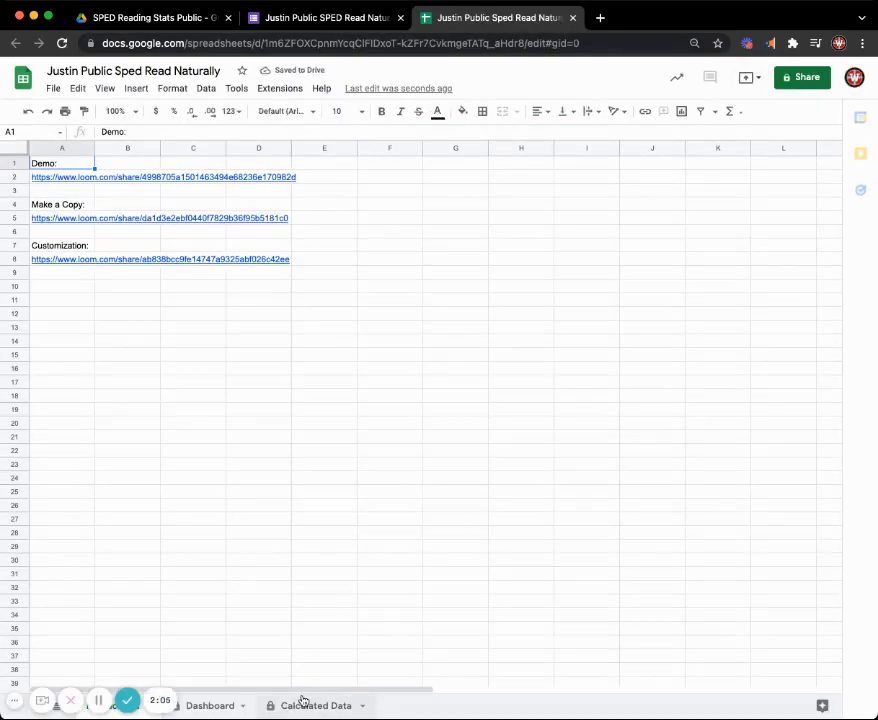
click(300, 702)
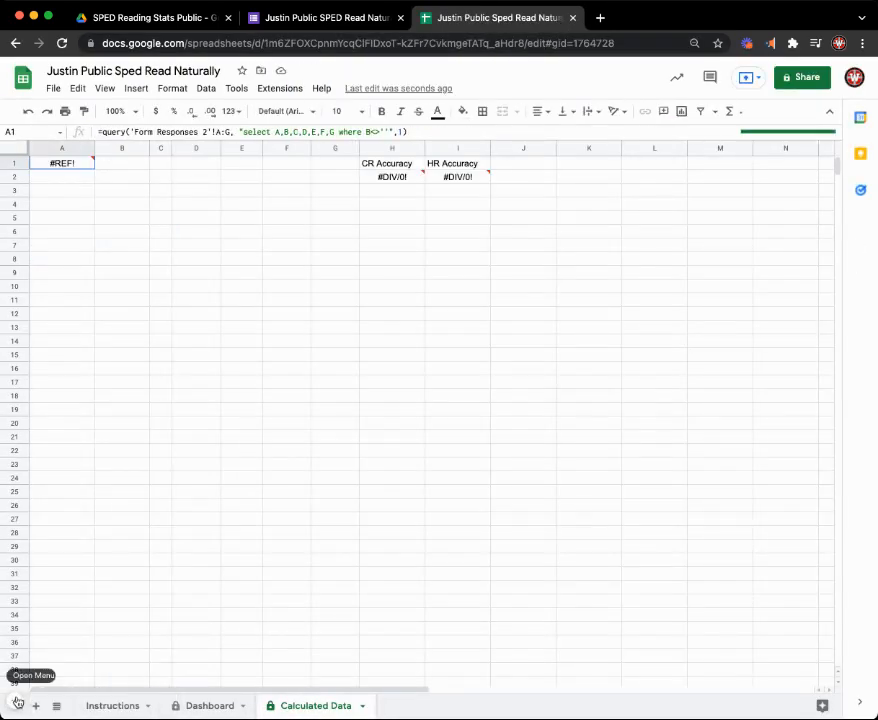
- In the copied form, replace Option 1 of the Student Name question with three students' first names as separate options
click(340, 19)
click(263, 280)
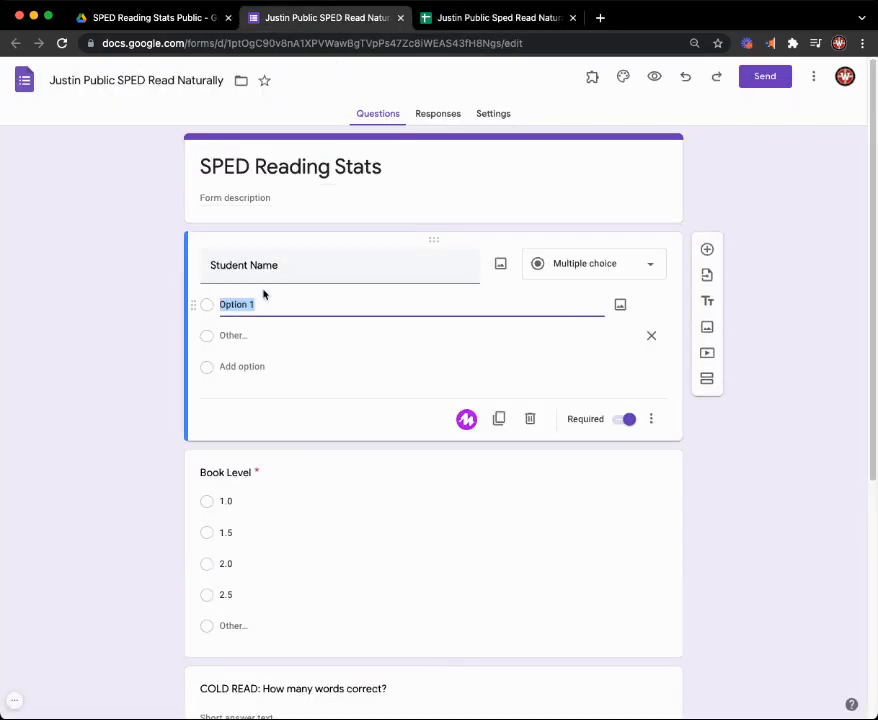
click(272, 306)
triple_click(272, 306)
text(Justin)
key(Return)
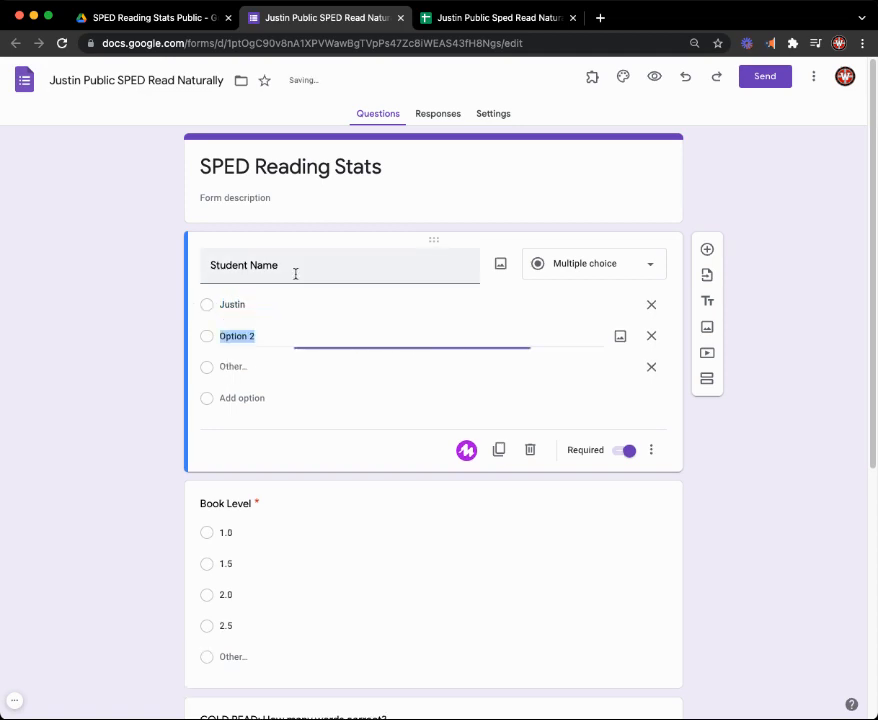
text(Drew)
key(Return)
text(Sara)
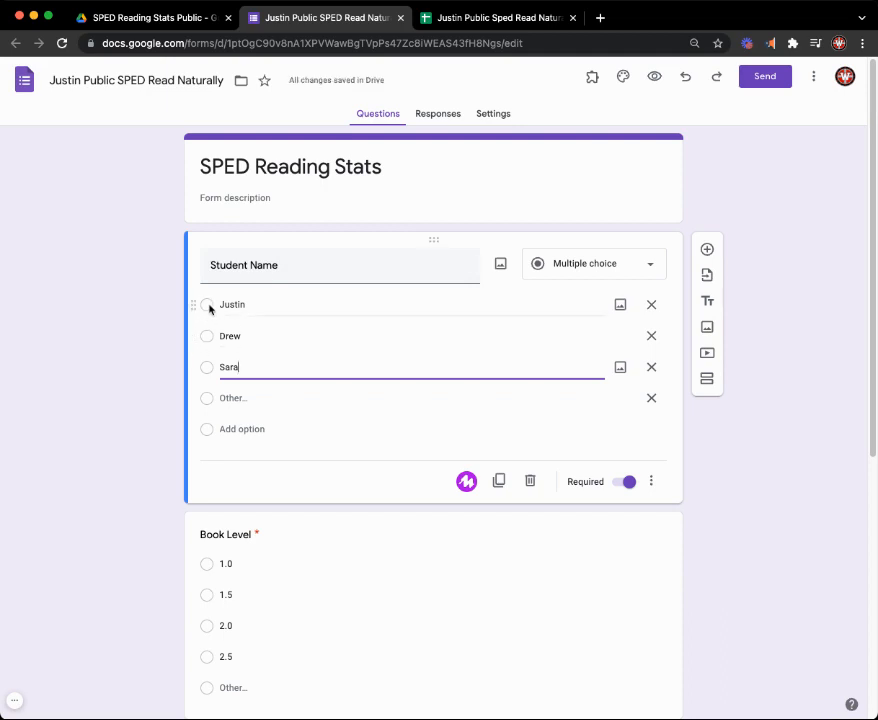
click(565, 266)
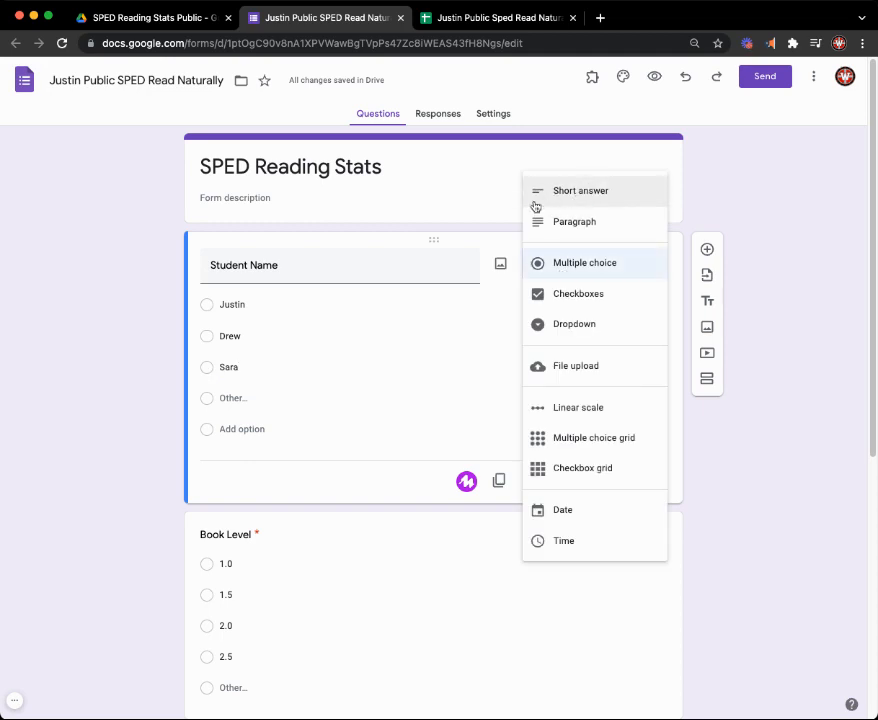
click(766, 183)
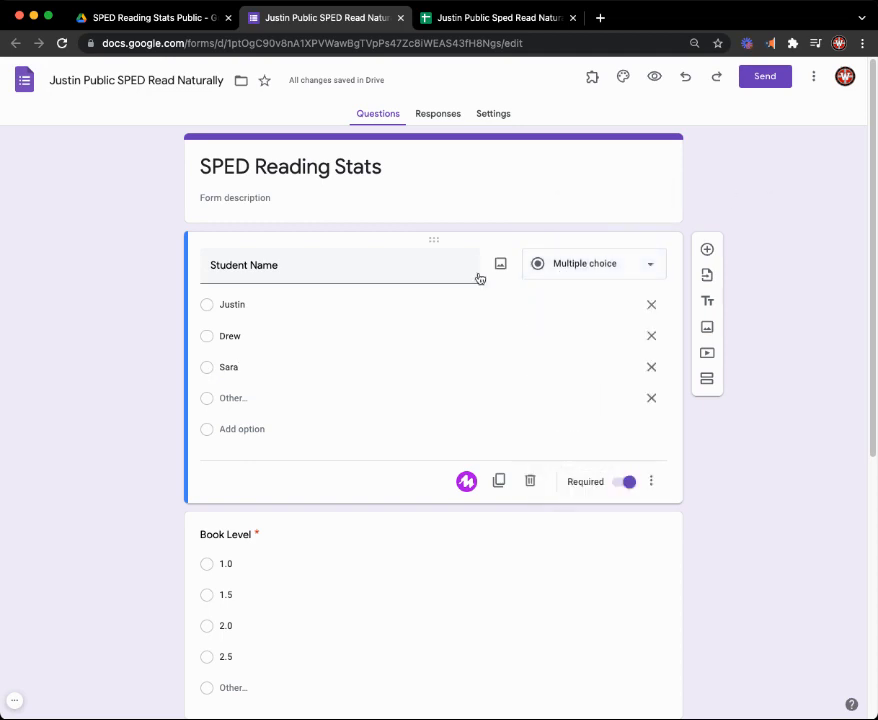
double_click(250, 304)
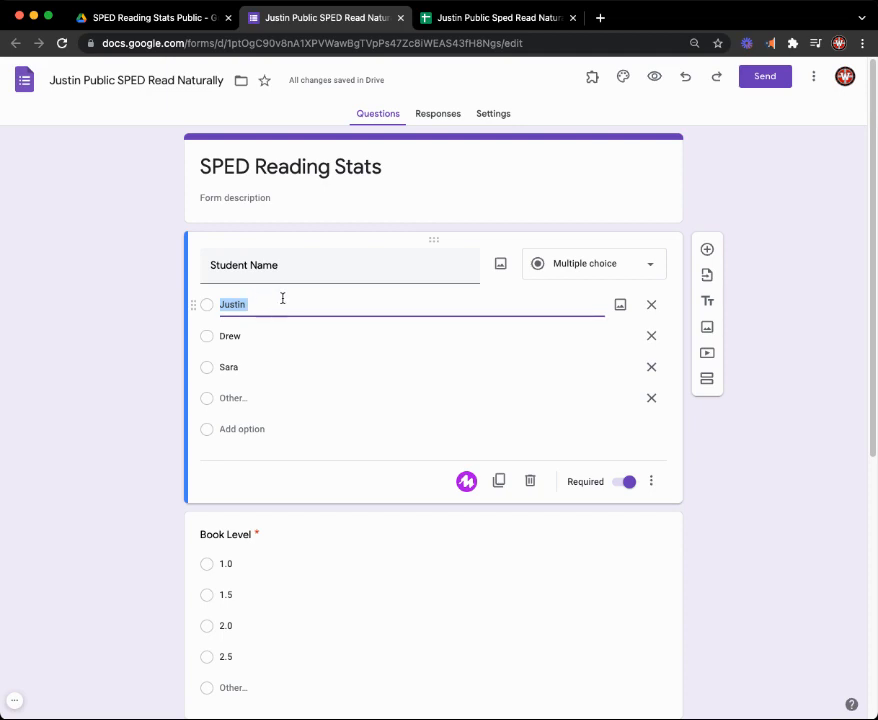
click(97, 290)
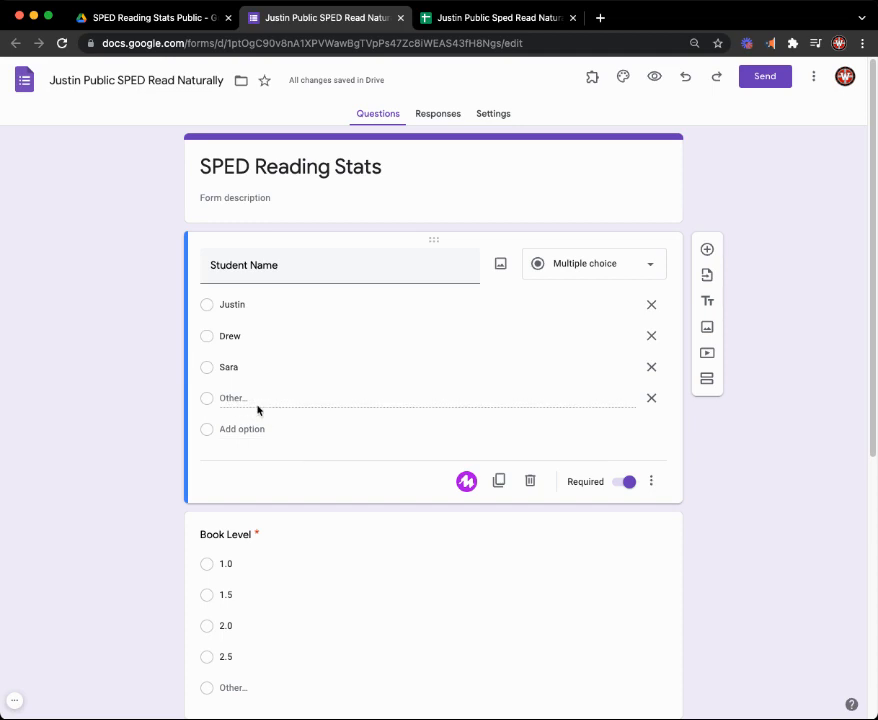
scroll(251, 405, down, 5)
scroll(135, 333, up, 2)
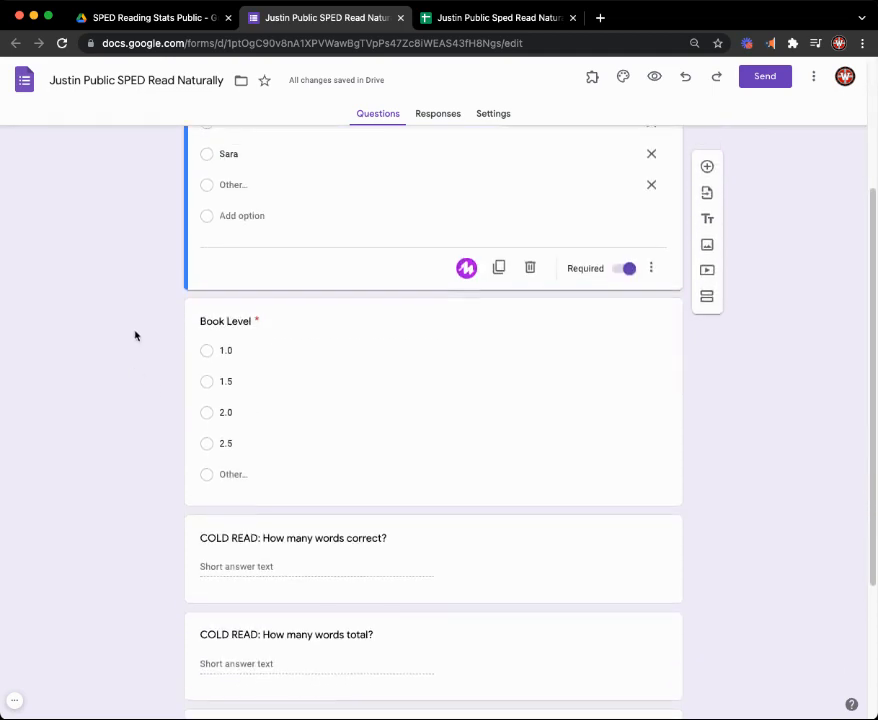
- Switch the Book Level question's type to Dropdown and return it to Multiple choice
scroll(150, 320, down, 2)
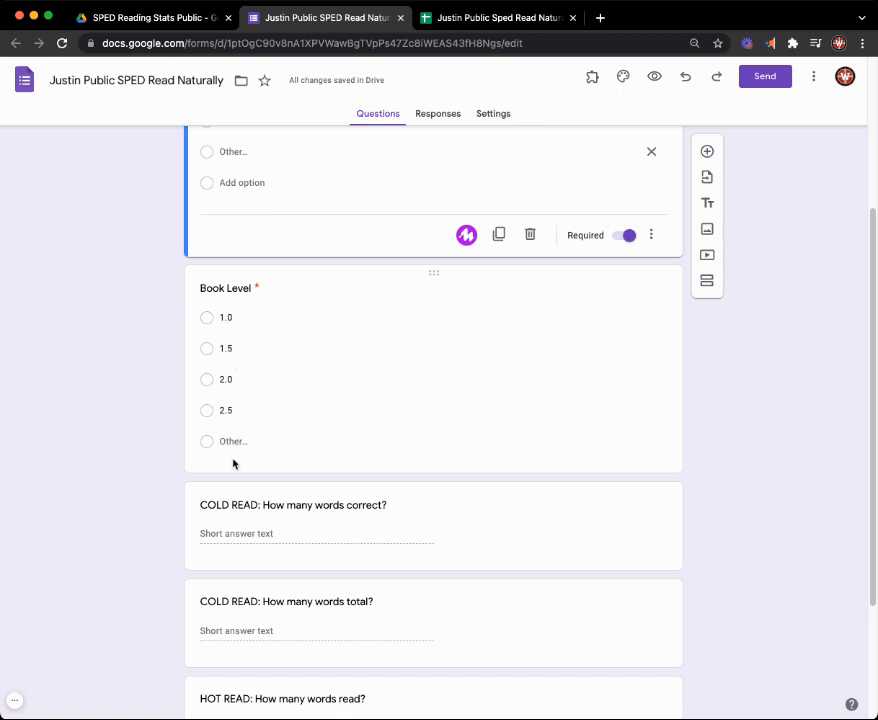
click(546, 292)
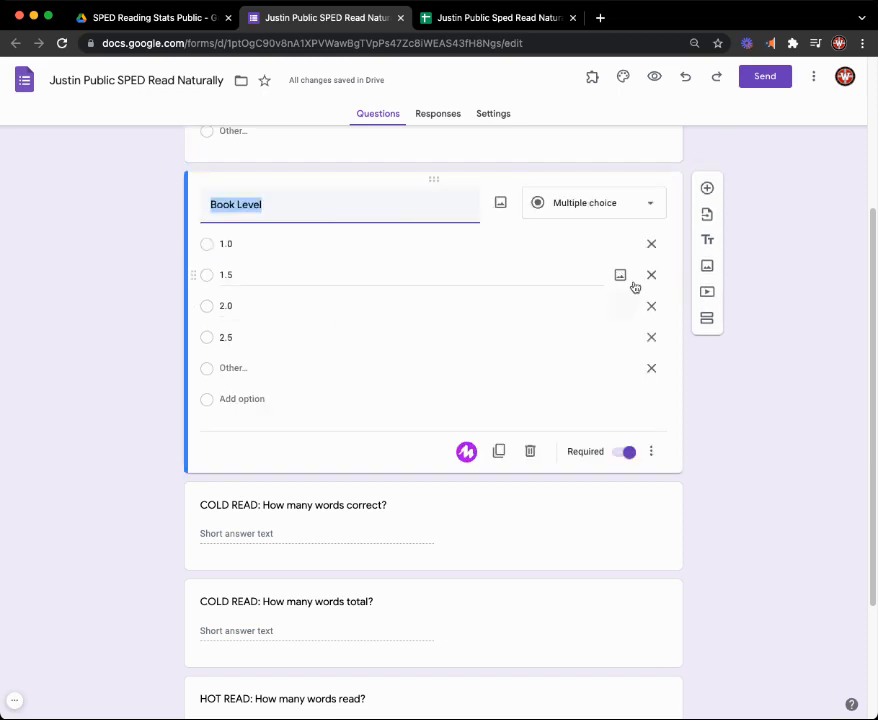
click(651, 204)
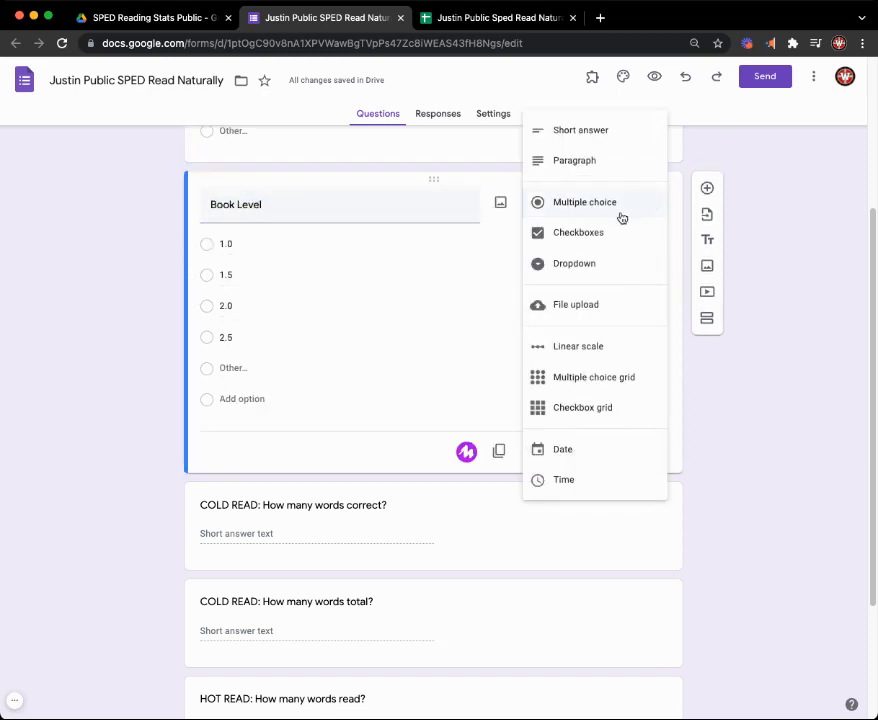
click(592, 265)
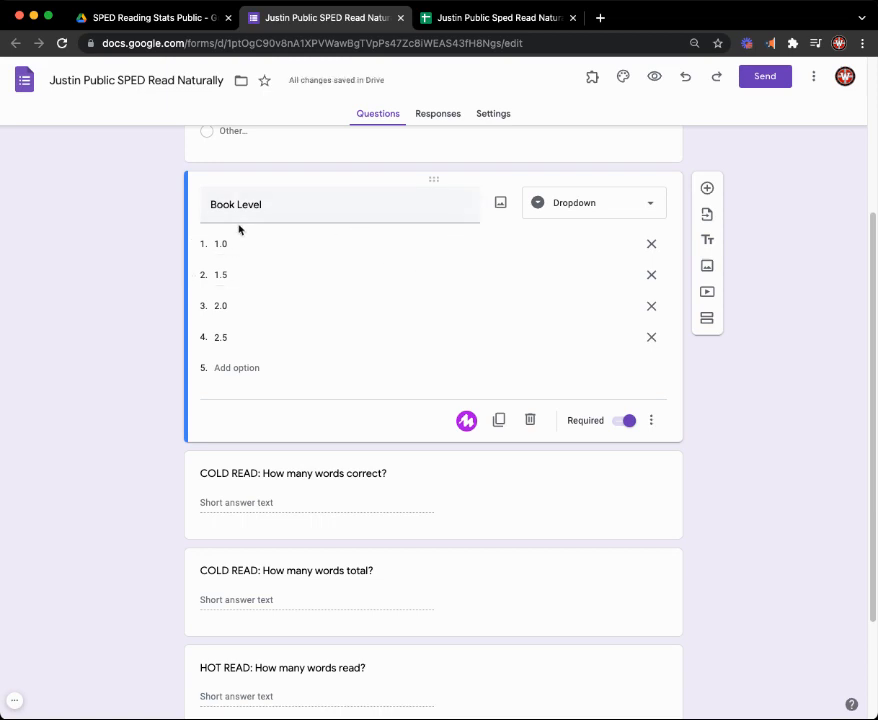
click(547, 212)
click(562, 184)
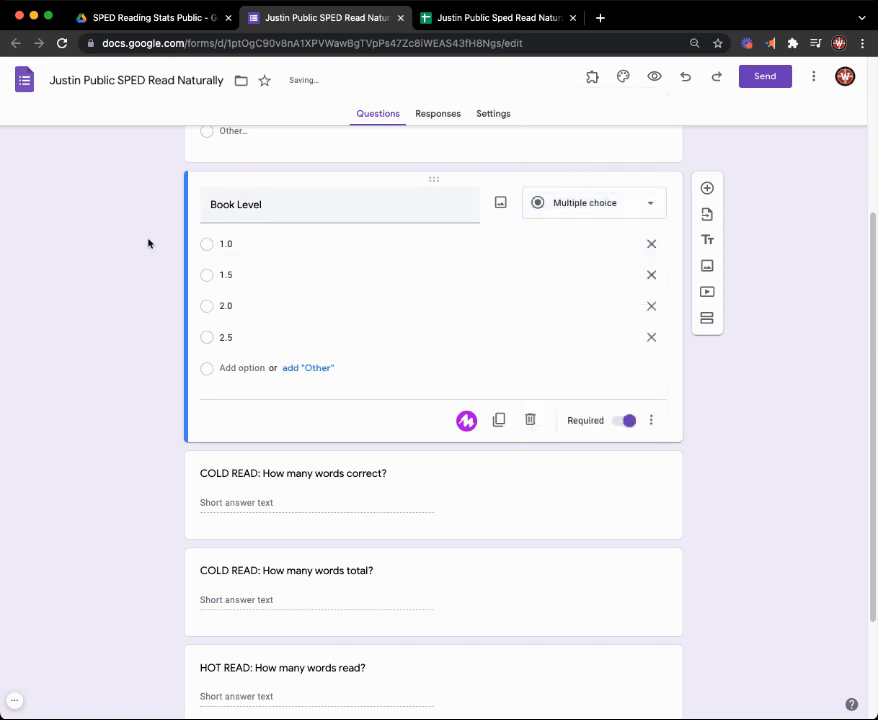
- Link the form's responses to an existing spreadsheet, choosing the personal copy of Public Sped Read Naturally
scroll(229, 288, down, 2)
scroll(453, 543, up, 4)
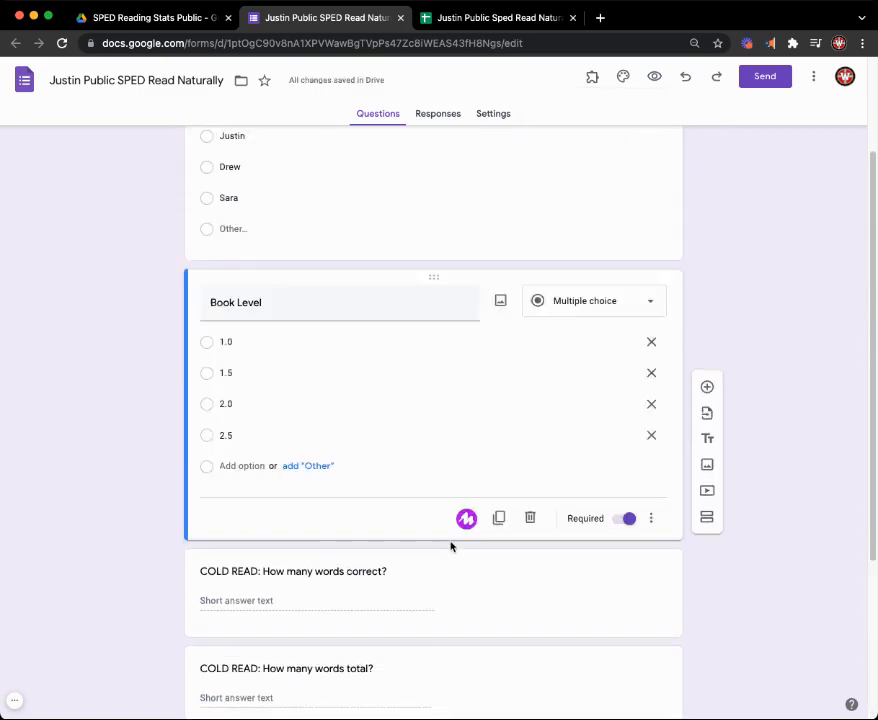
click(450, 116)
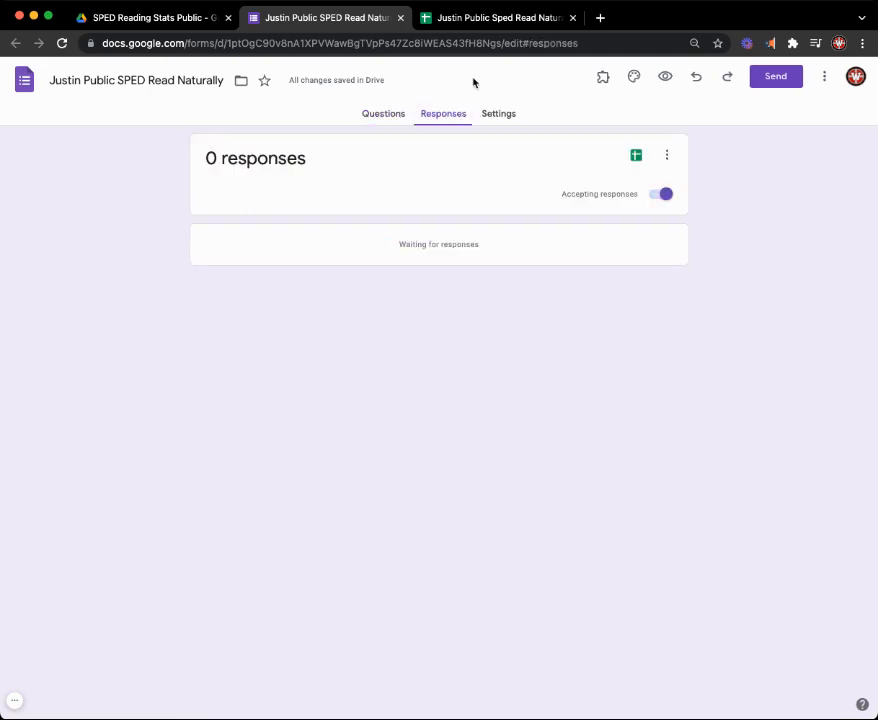
click(636, 157)
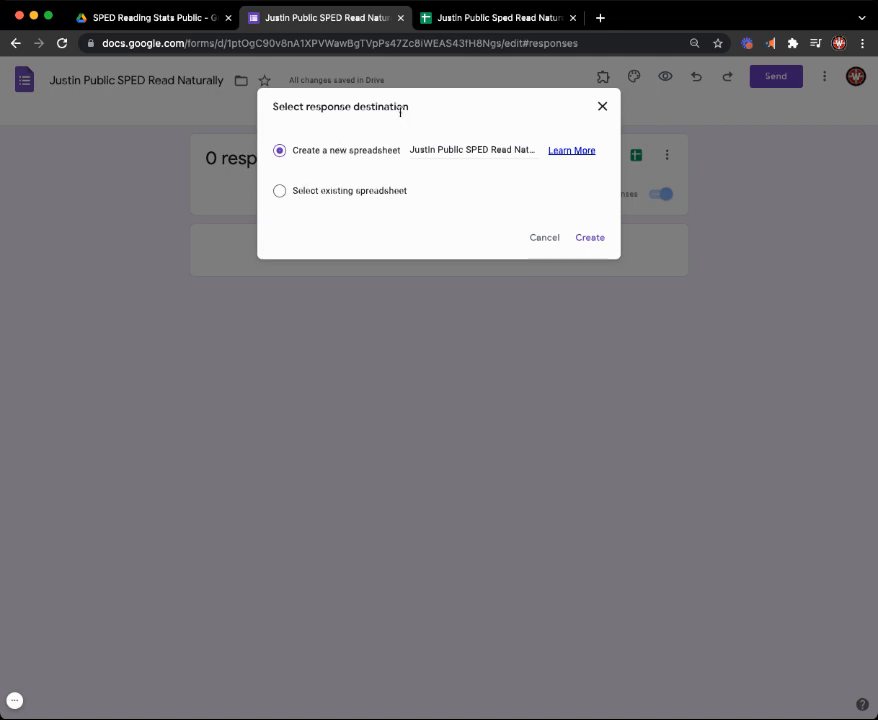
click(280, 191)
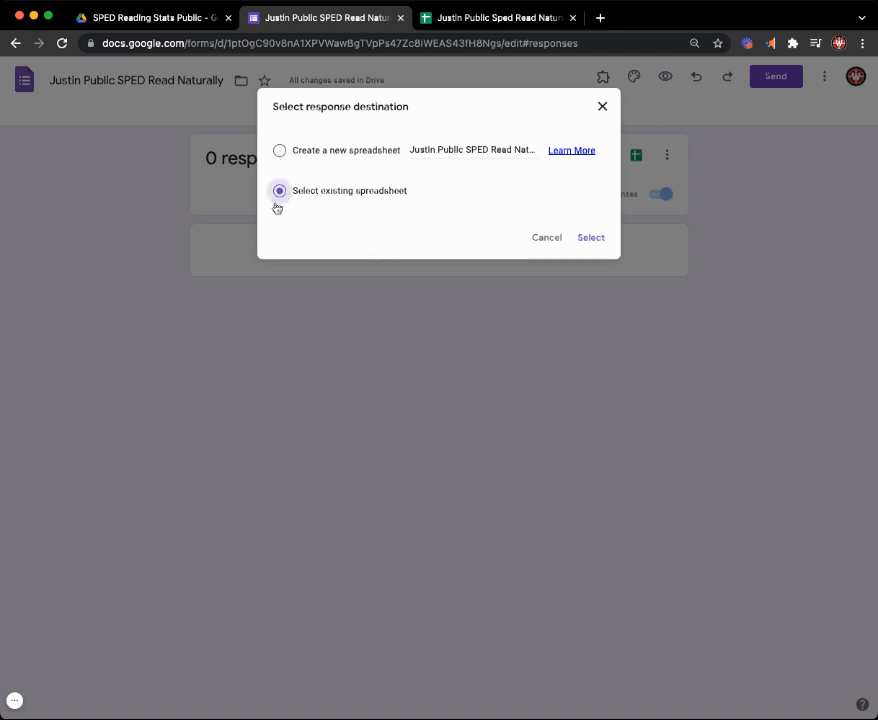
click(583, 239)
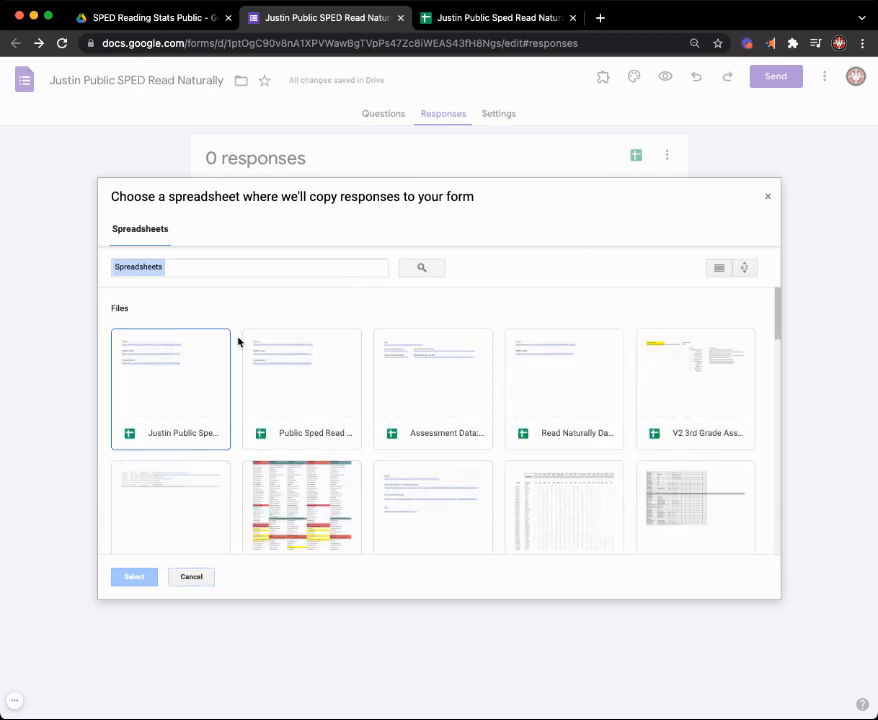
double_click(180, 416)
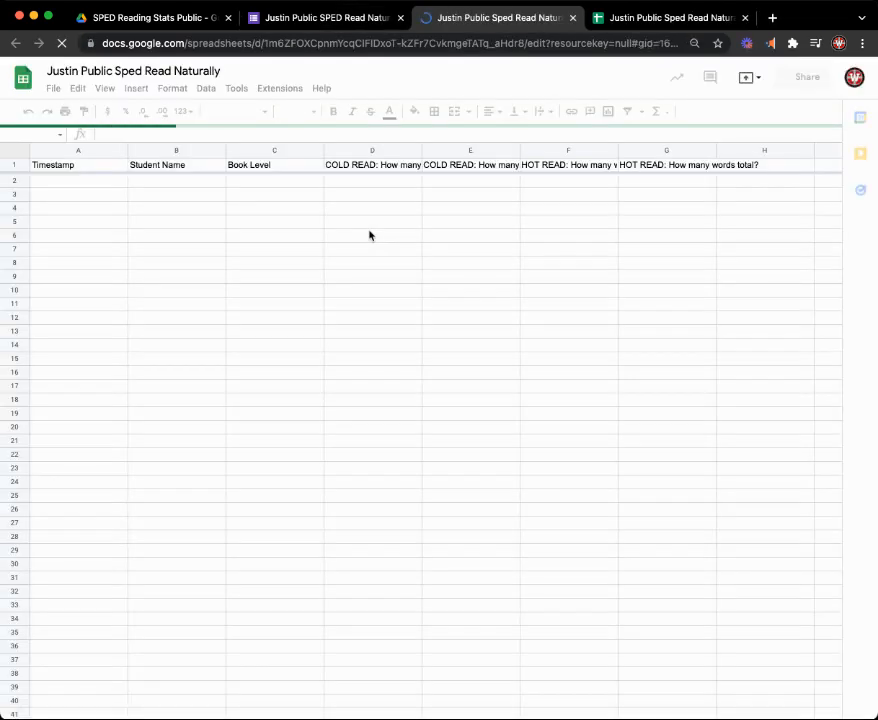
- Close the duplicate browser tab of the spreadsheet and move the Form Responses 3 sheet after Calculated Data
click(667, 24)
click(510, 22)
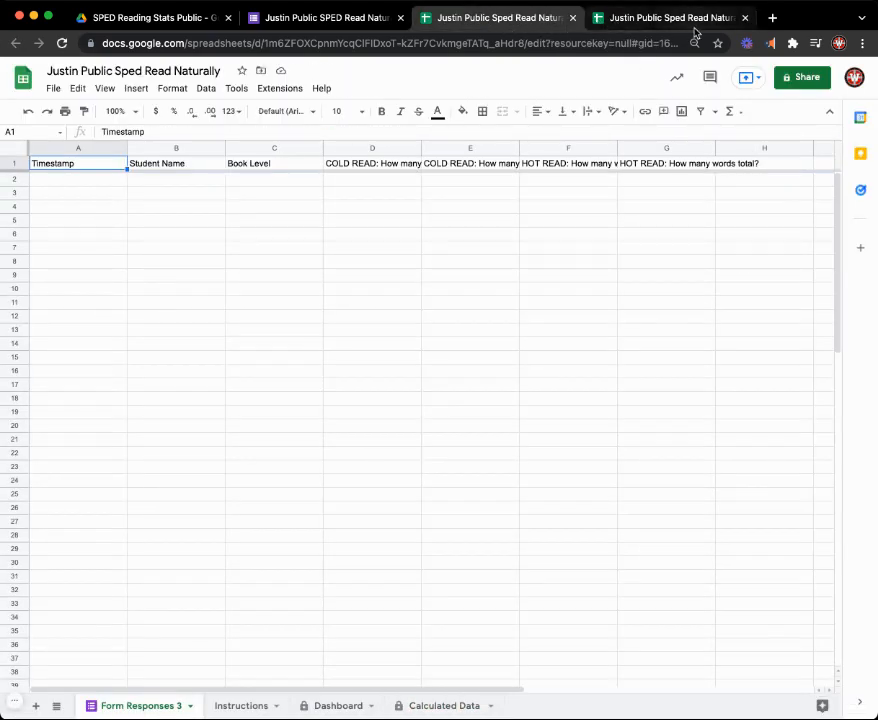
click(743, 18)
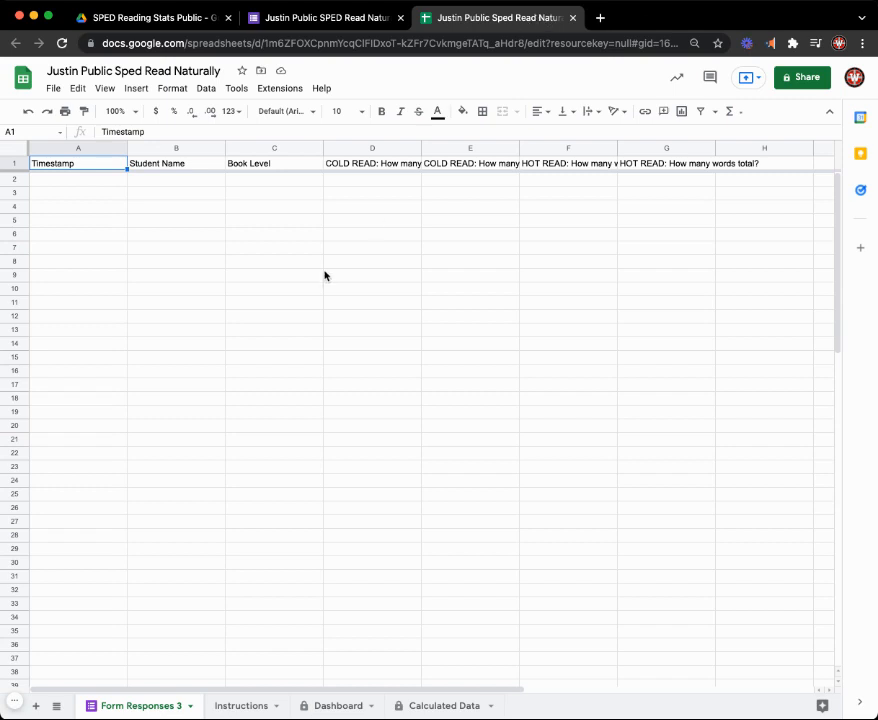
drag(143, 711, 431, 698)
- Examine which sheet name the QUERY formula in cell A1 of the Calculated Data sheet references
click(334, 708)
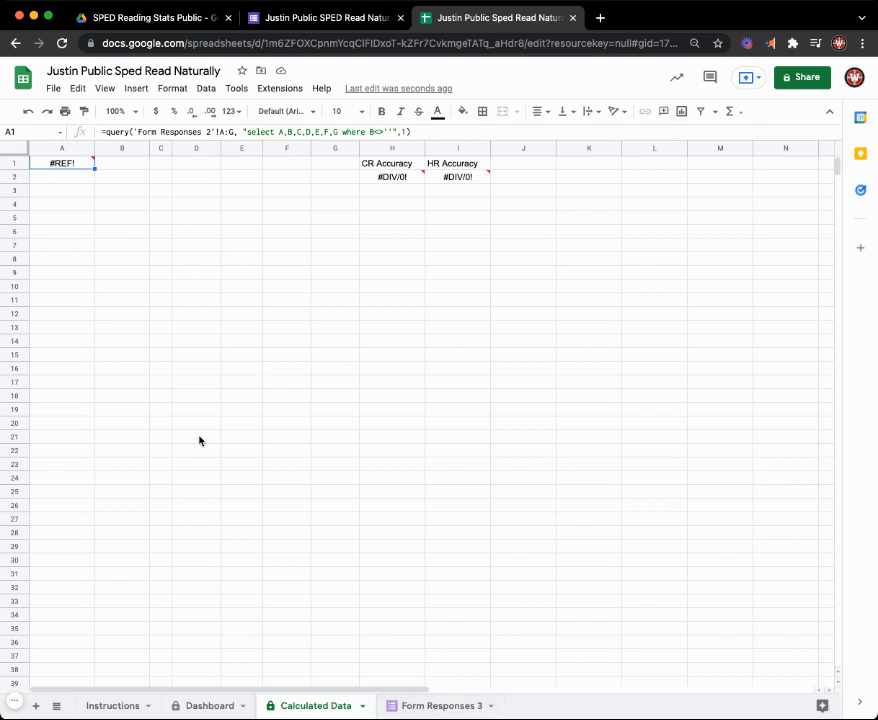
click(137, 131)
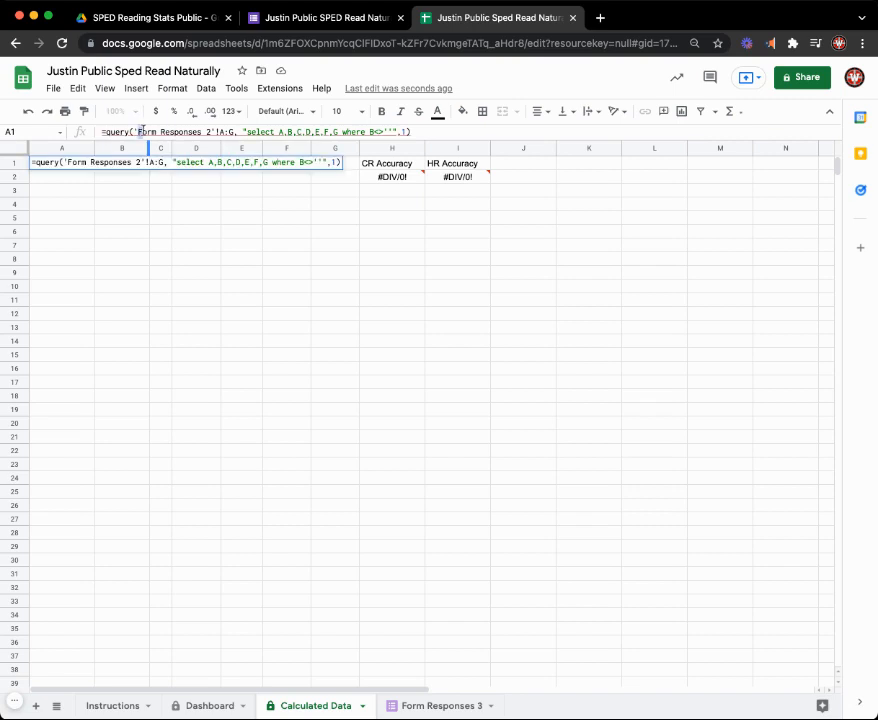
drag(137, 131, 194, 131)
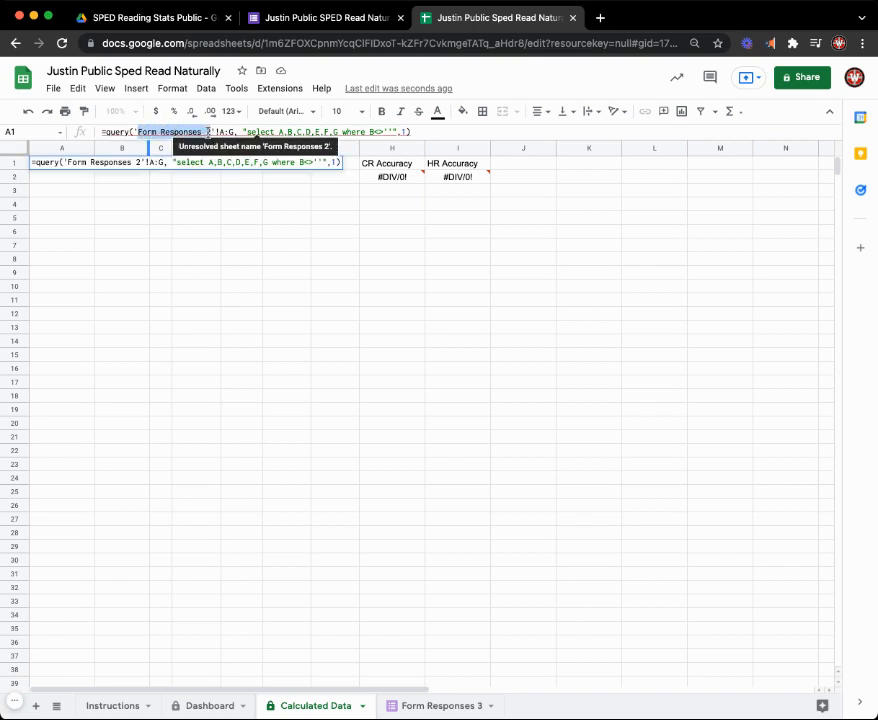
click(208, 132)
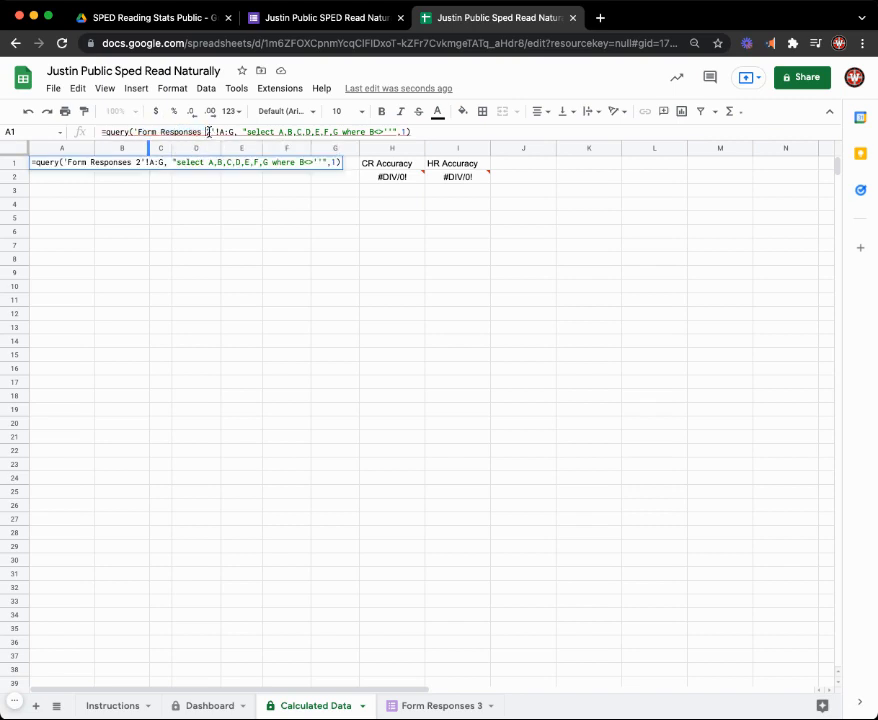
- Copy the name of the Form Responses 3 sheet and return to the Calculated Data sheet
click(425, 706)
click(583, 455)
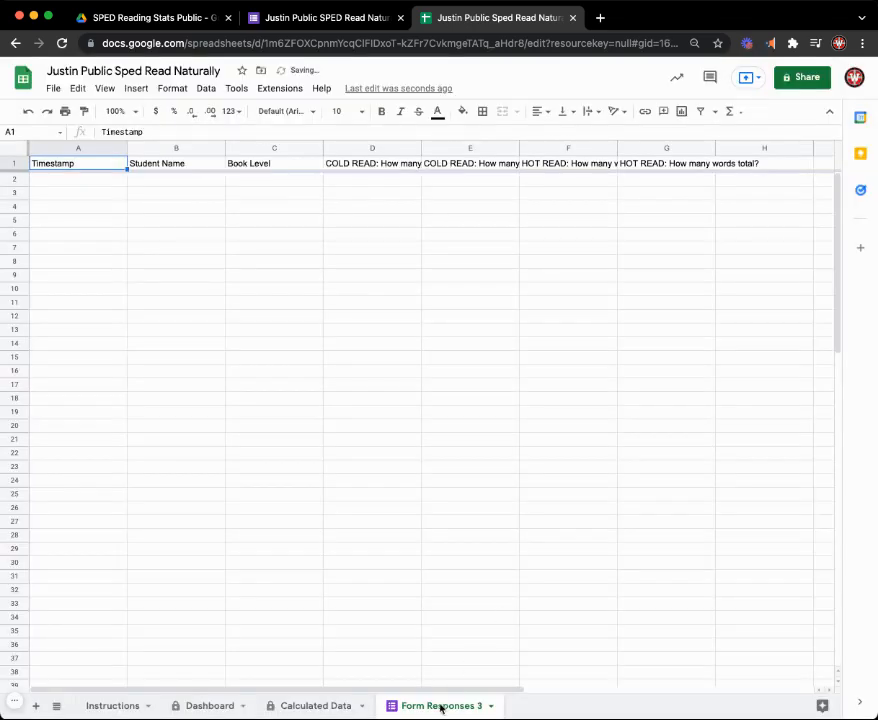
double_click(441, 706)
key(super+c)
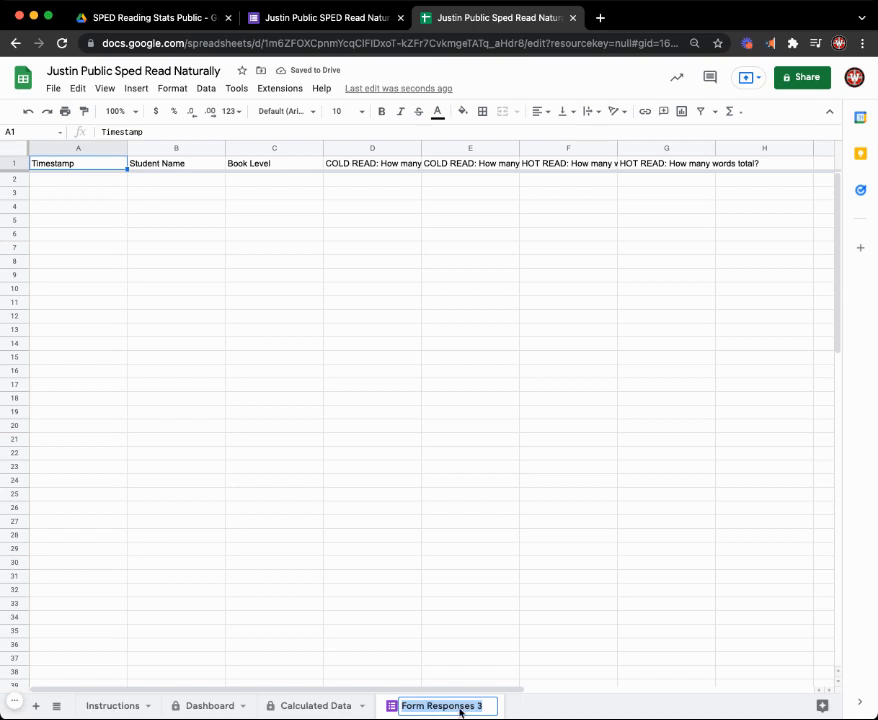
click(296, 709)
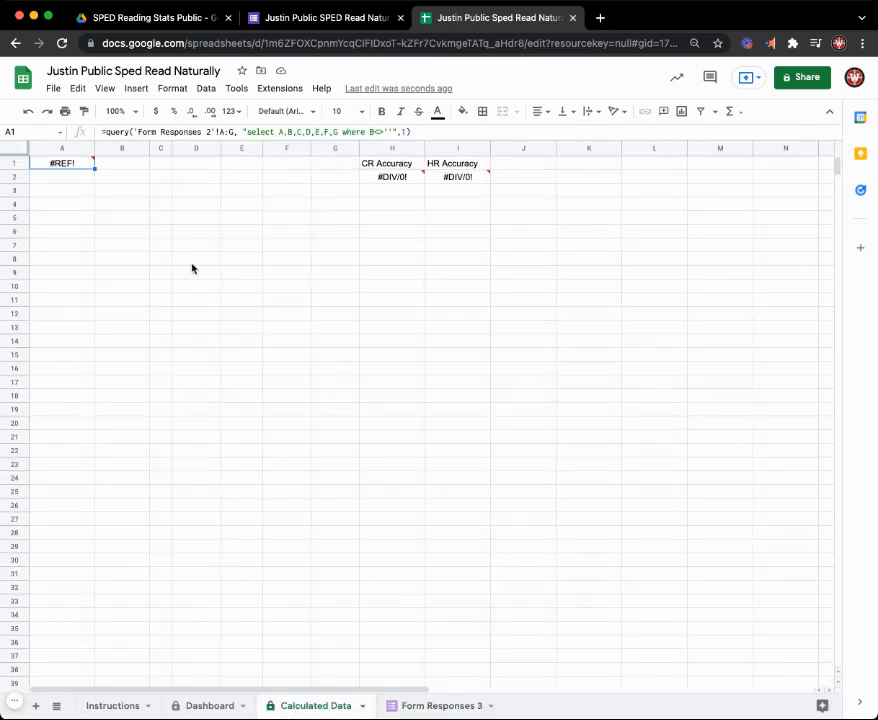
- Replace the sheet name in A1's QUERY formula on Calculated Data with Form Responses 3, allowing the edit to the protected sheet
click(139, 131)
drag(139, 131, 207, 133)
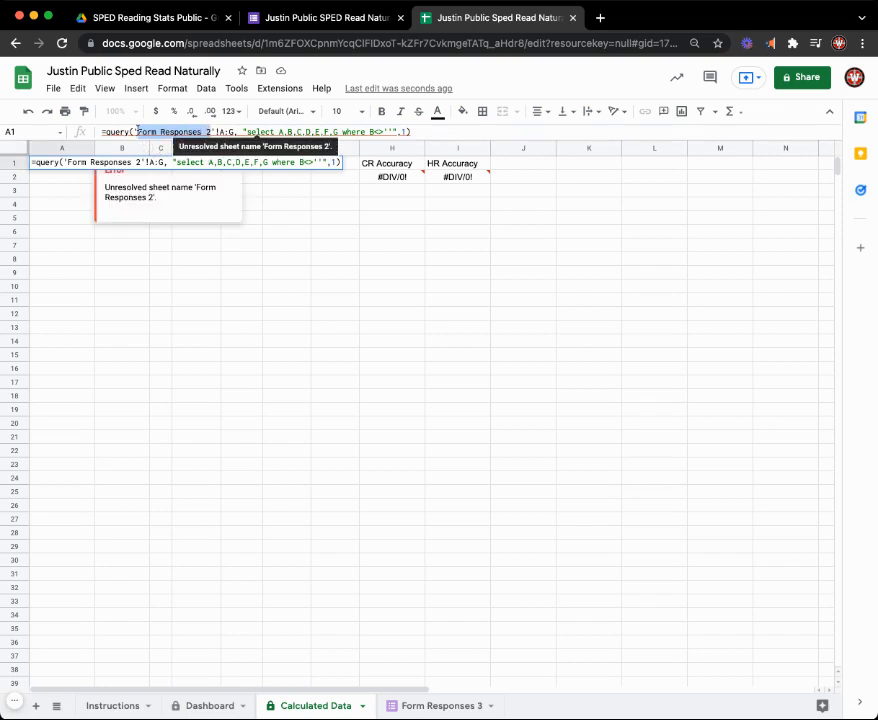
key(BackSpace)
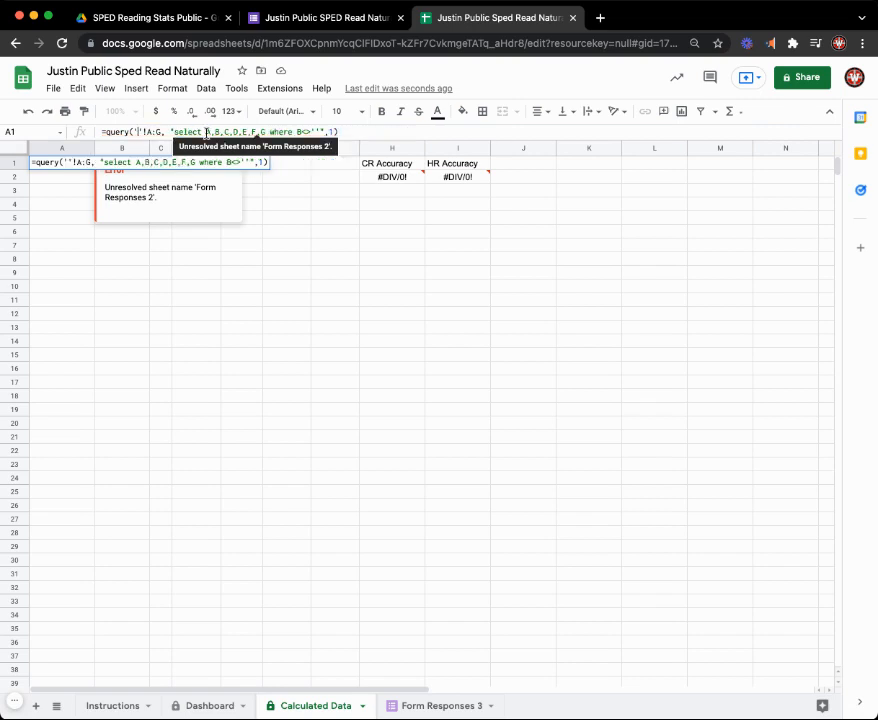
click(139, 133)
click(139, 132)
key(super+v)
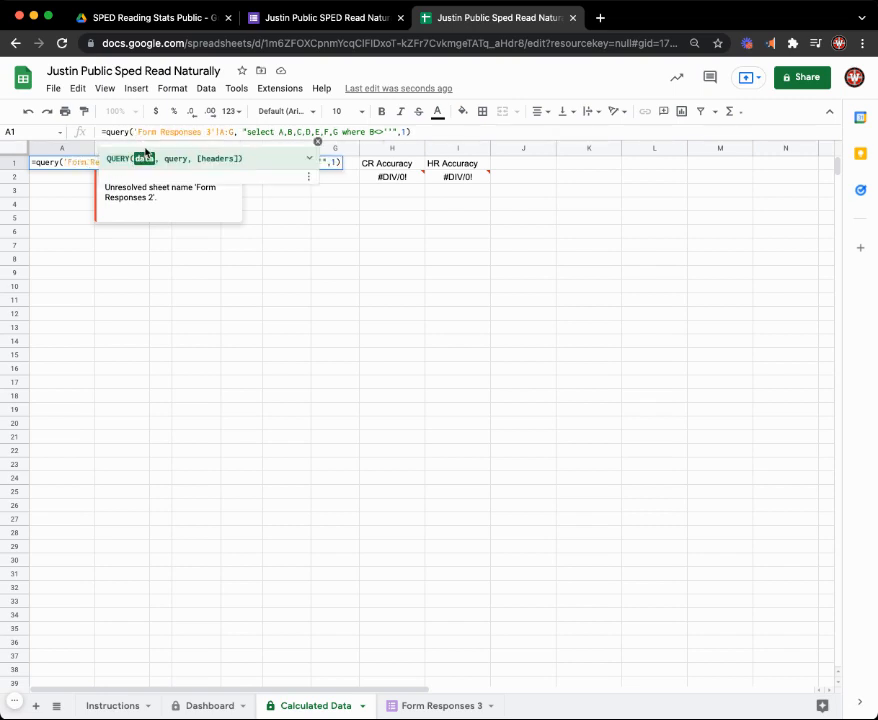
key(Return)
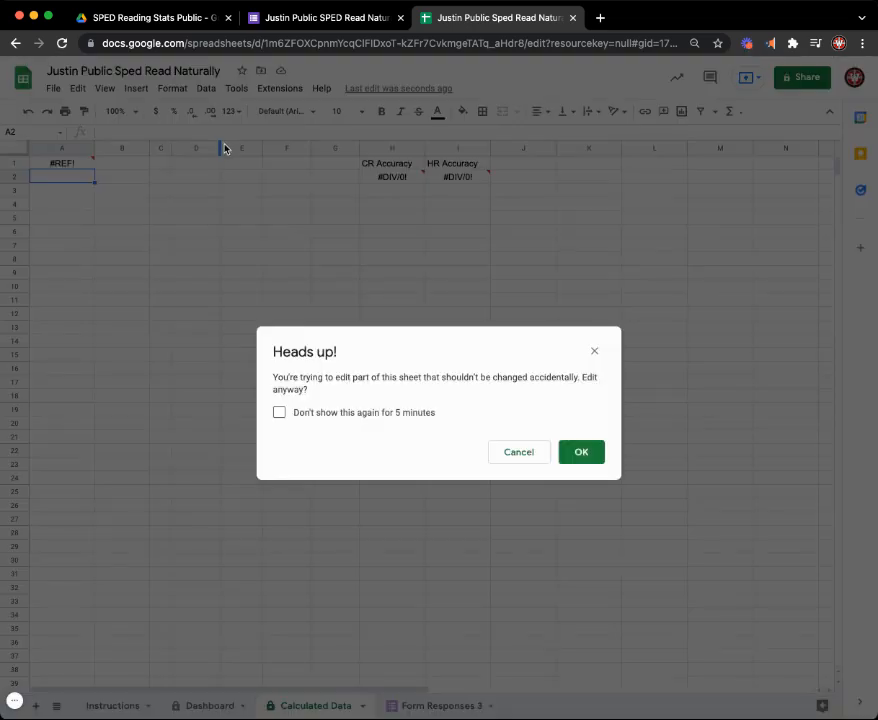
click(595, 458)
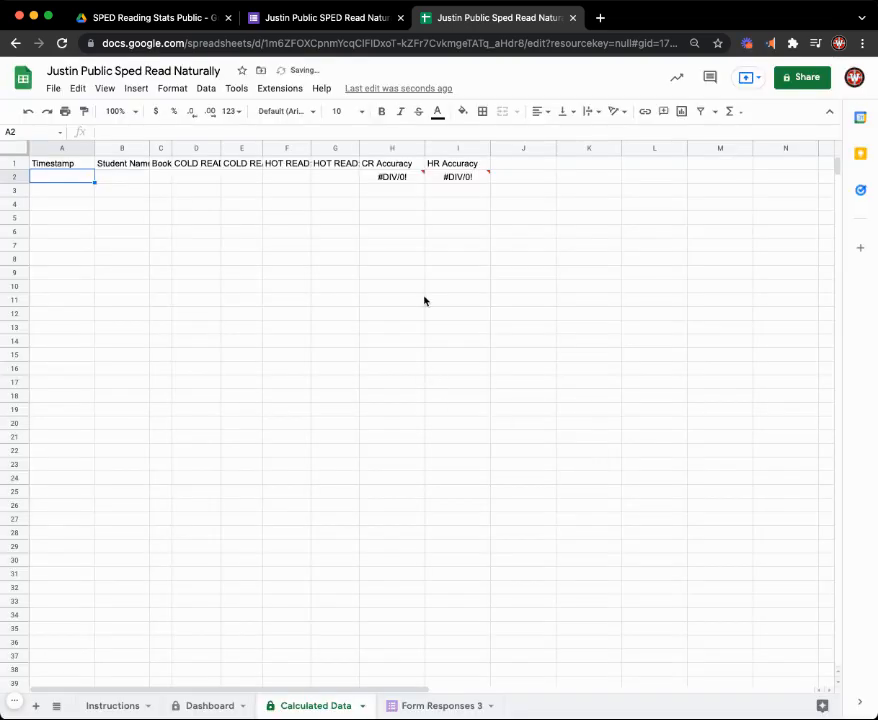
- Check the Student Name selector on the Dashboard sheet and the contents of the Form Responses 3 sheet
click(210, 705)
click(80, 178)
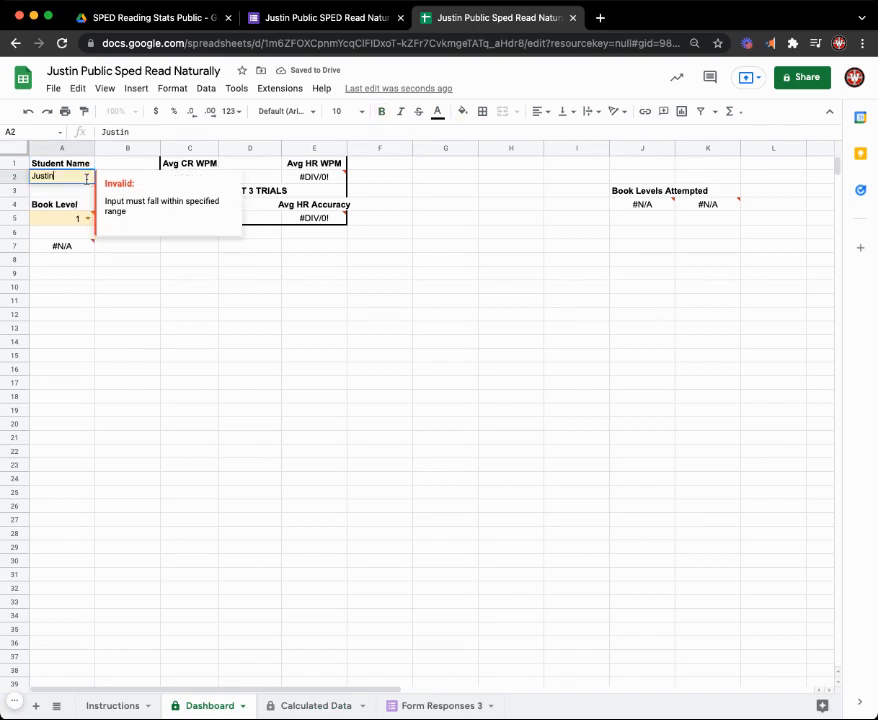
click(85, 190)
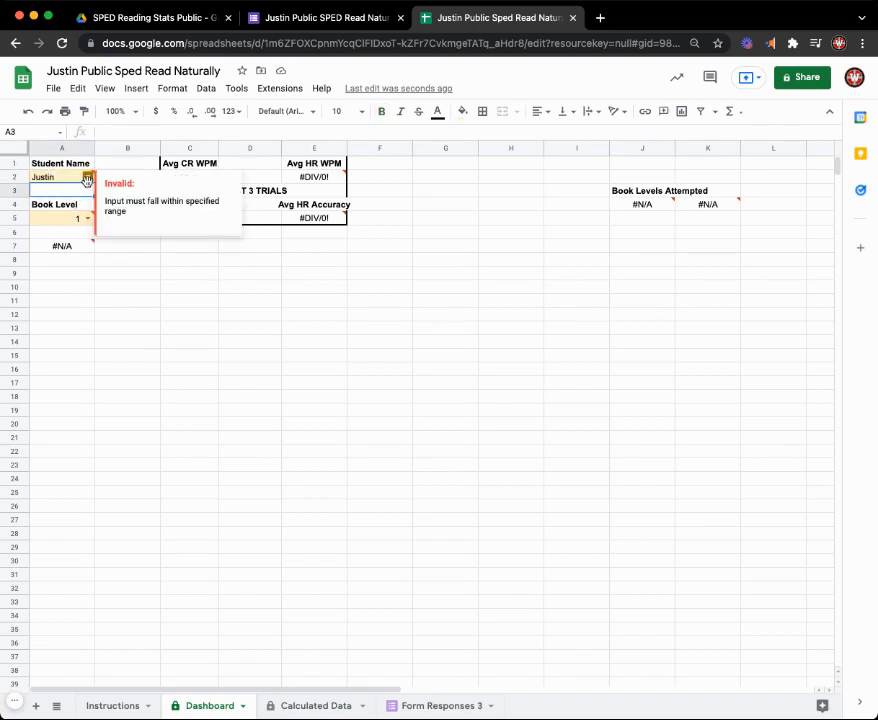
click(432, 706)
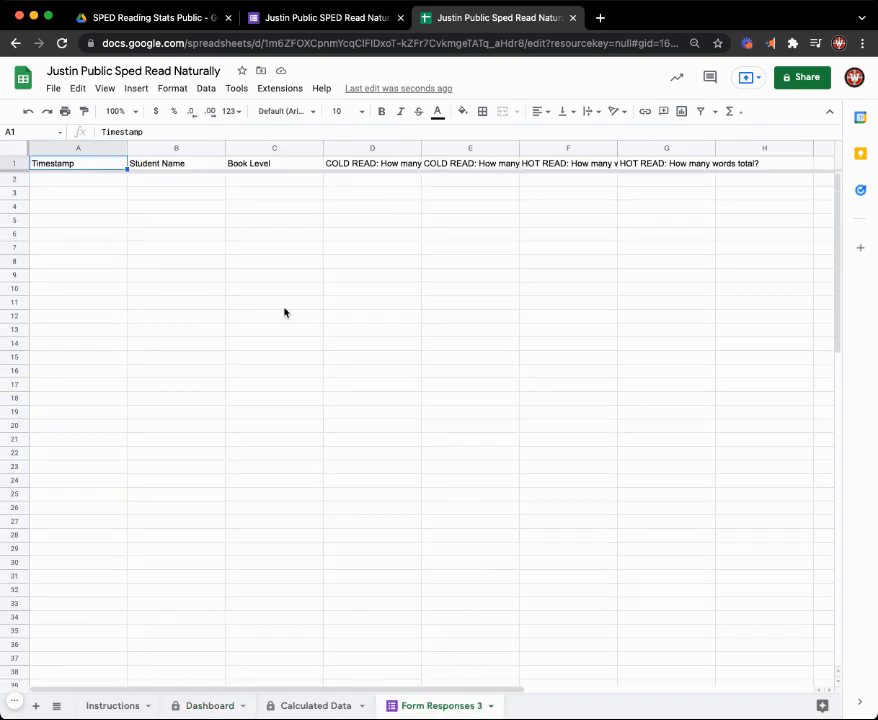
- Return to the copied form's questions and open its preview for filling in a response
click(319, 20)
click(395, 120)
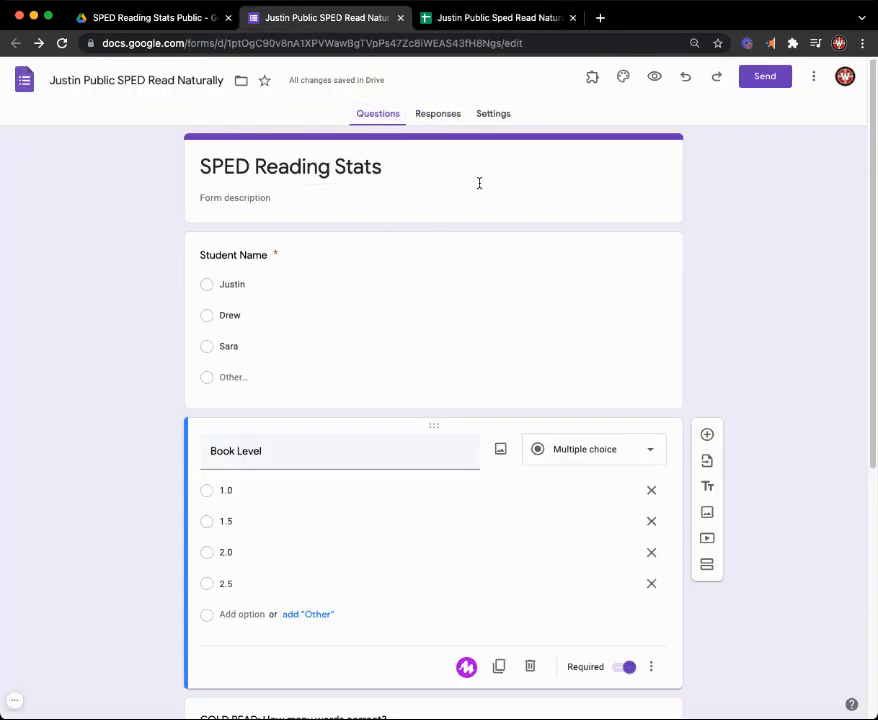
click(654, 77)
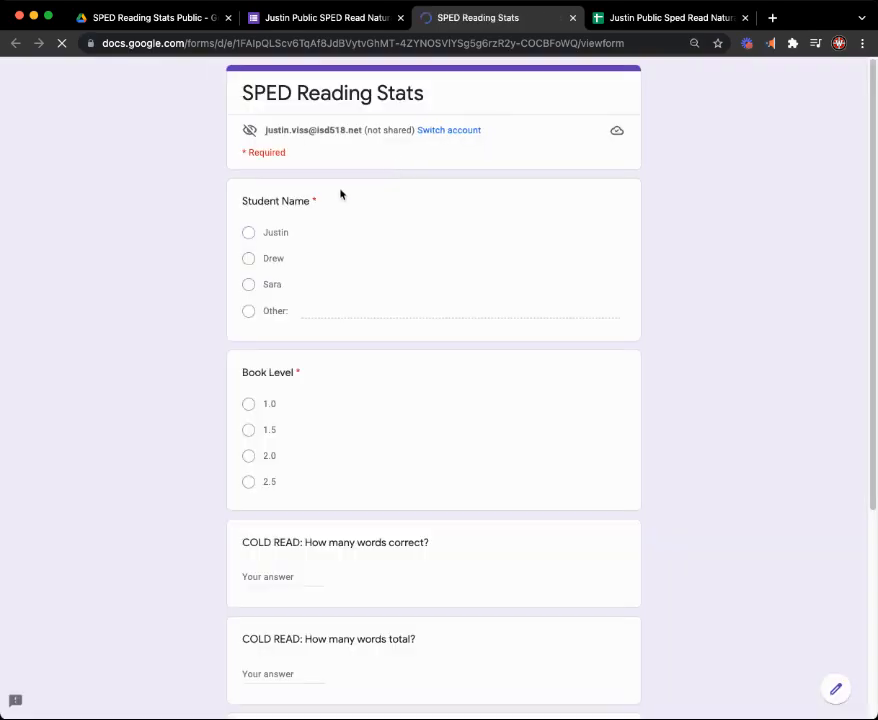
- Fill in the form for the first listed student with Book Level 1.5, cold-read words correct 25 and cold-read words total 26
click(247, 233)
click(250, 433)
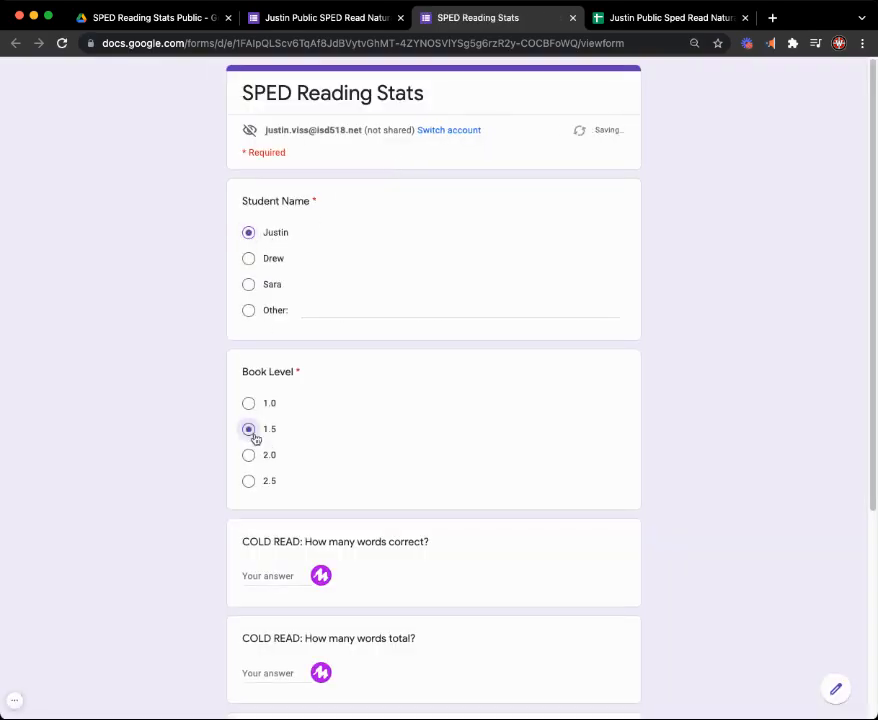
scroll(272, 528, down, 2)
click(267, 506)
text(25)
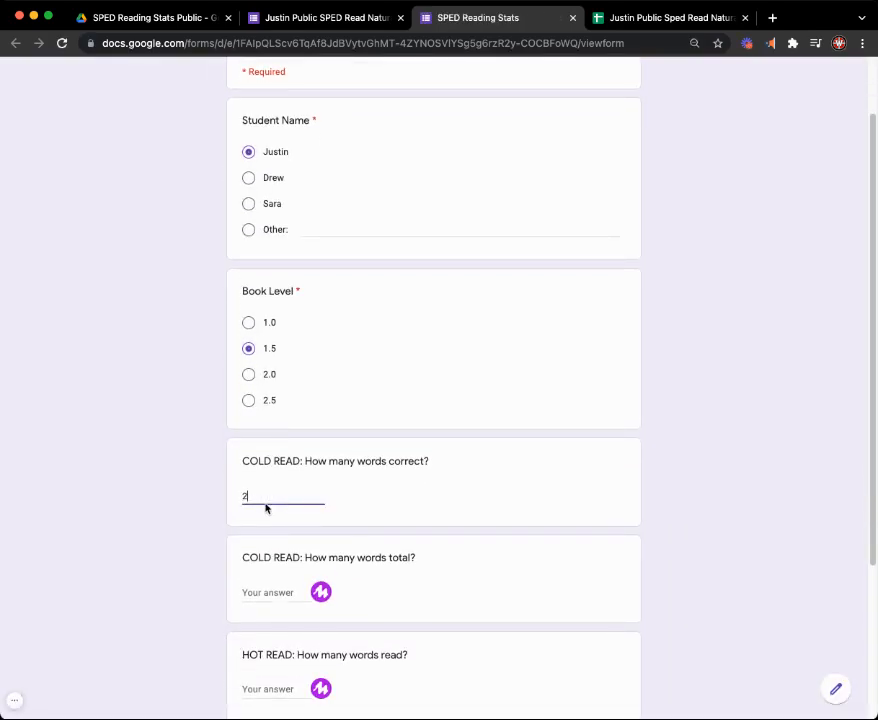
scroll(264, 540, down, 2)
click(268, 483)
text(26)
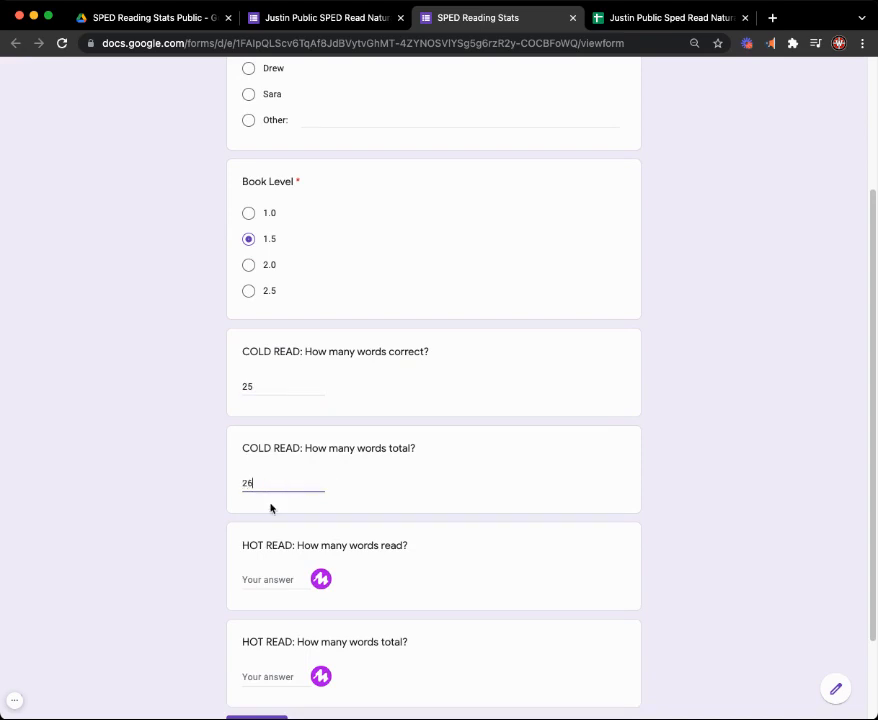
- Enter 37 for hot-read words read and 38 for hot-read words total, and submit the response
scroll(270, 506, down, 2)
click(270, 466)
text(37)
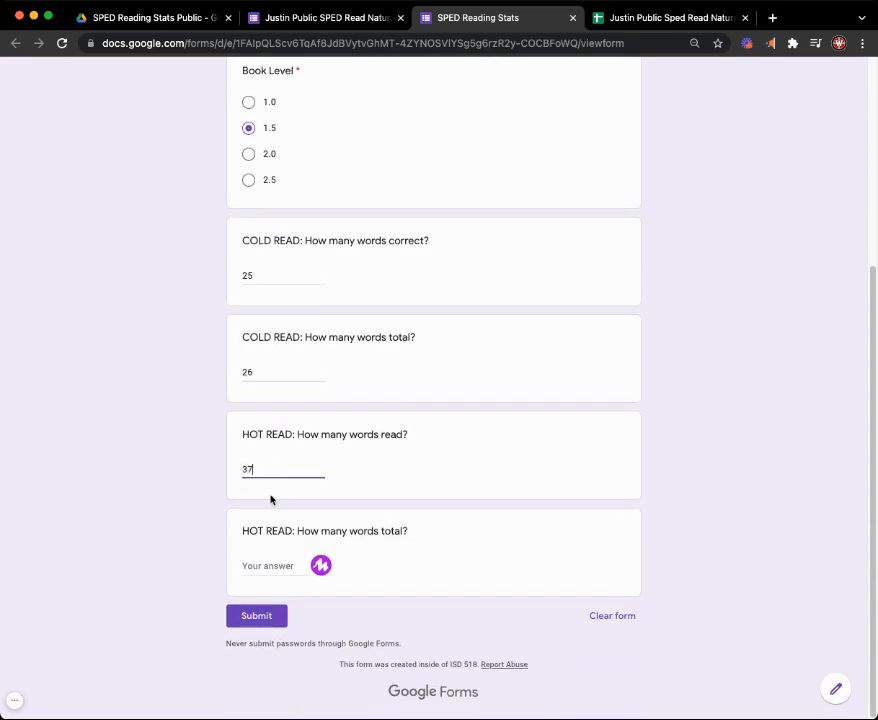
click(268, 565)
text(38)
click(262, 618)
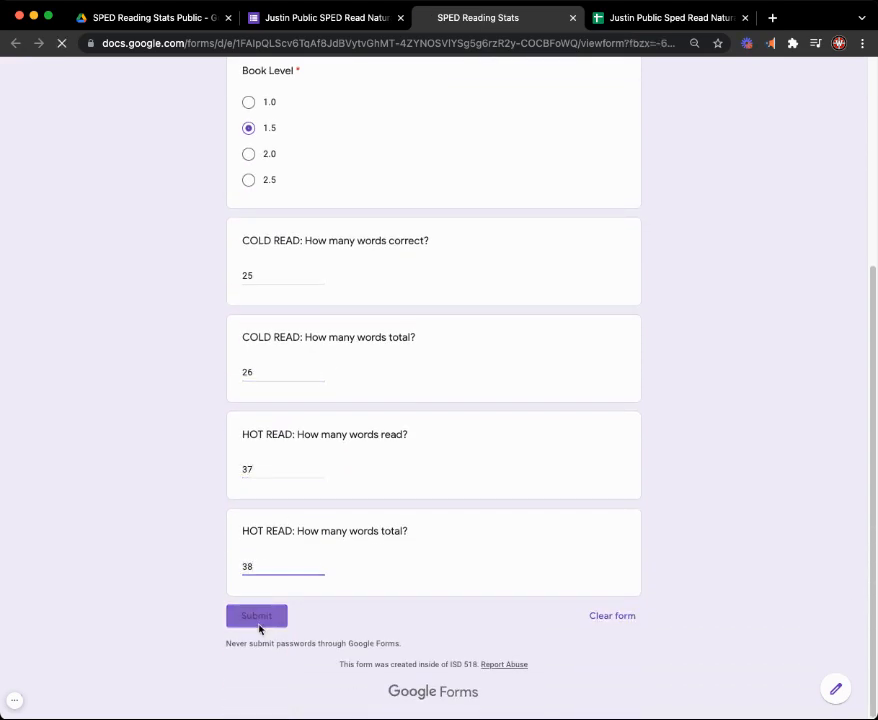
- Switch to the linked spreadsheet and check the new response on the Form Responses 3 and Calculated Data sheets
click(625, 20)
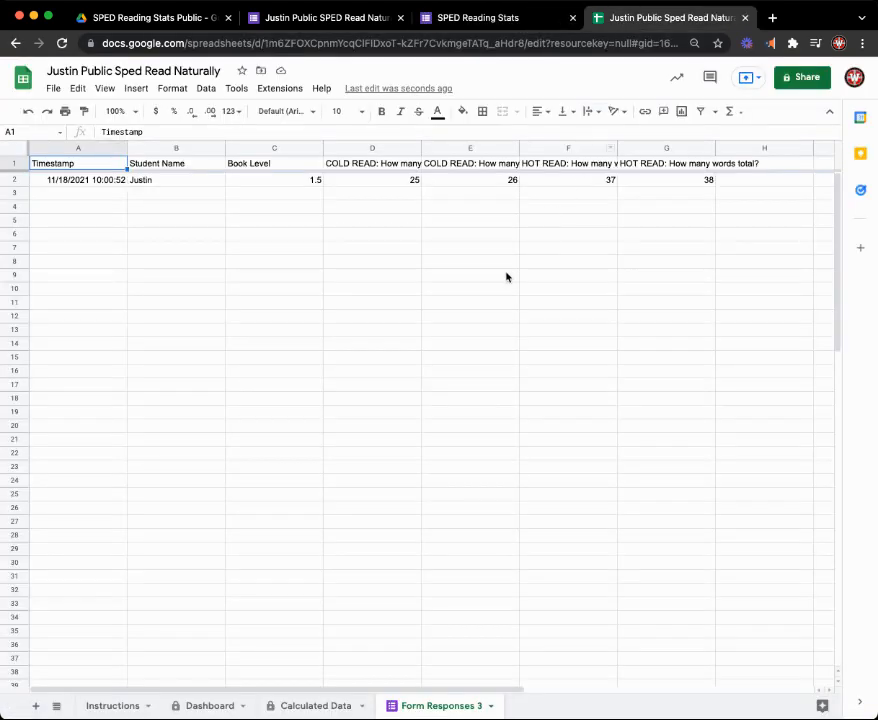
click(310, 706)
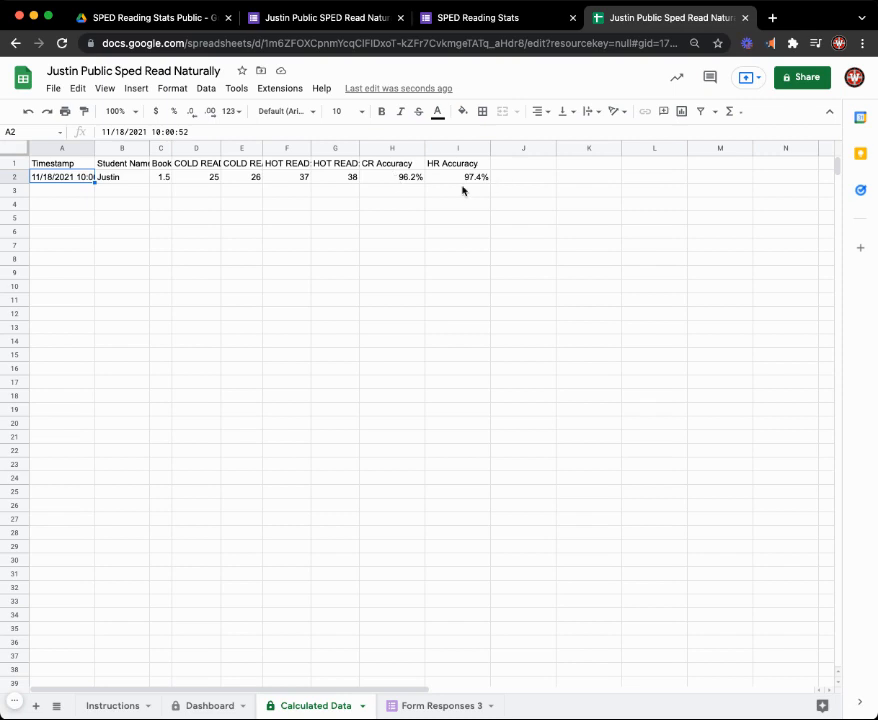
- On the Dashboard sheet, select the student from the submitted response and set Book Level to 1.5
click(206, 705)
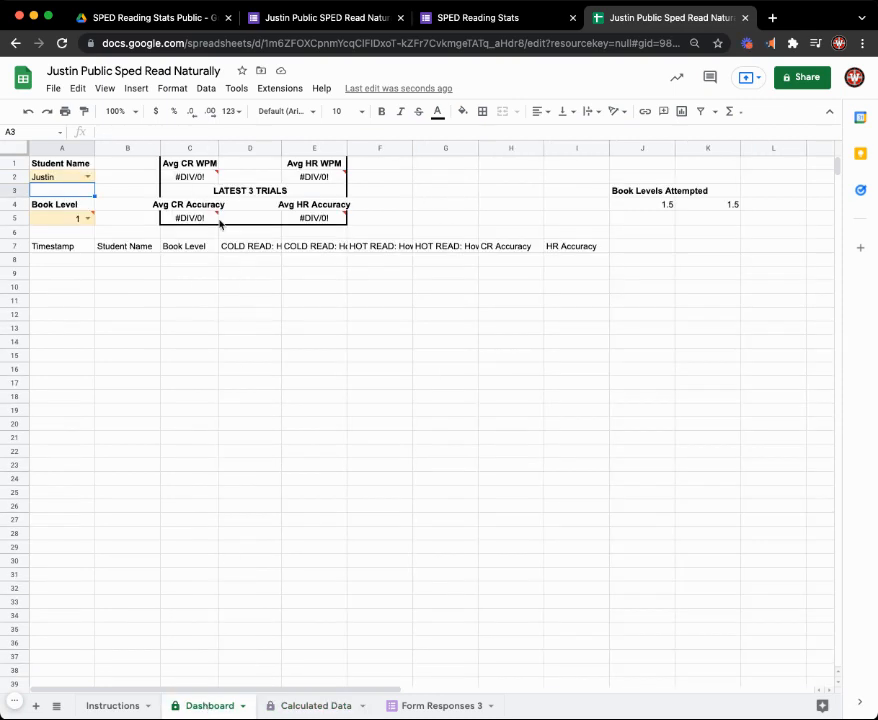
click(89, 176)
click(83, 191)
click(87, 218)
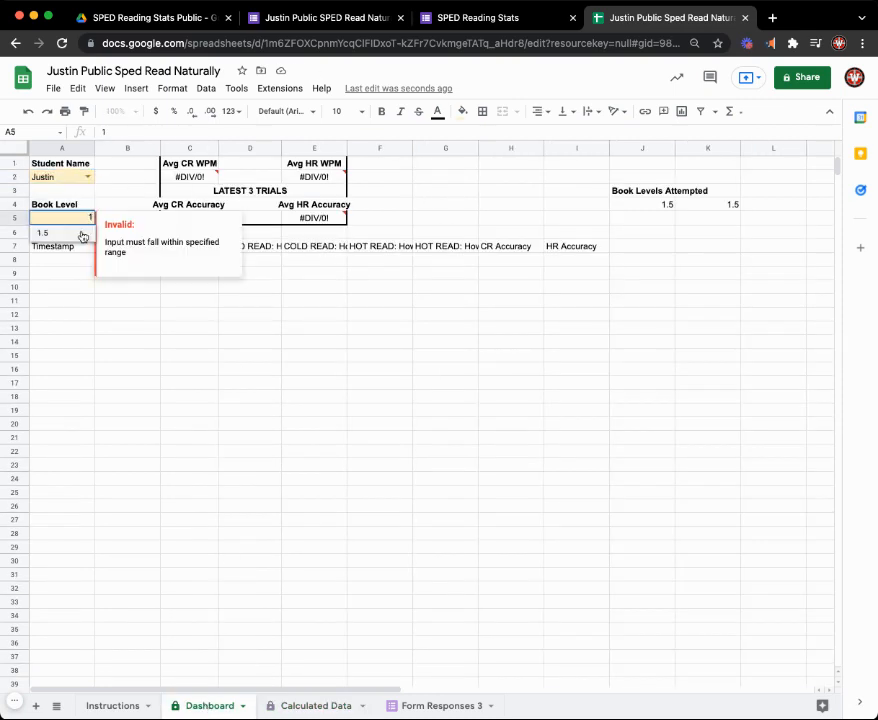
click(82, 233)
click(108, 193)
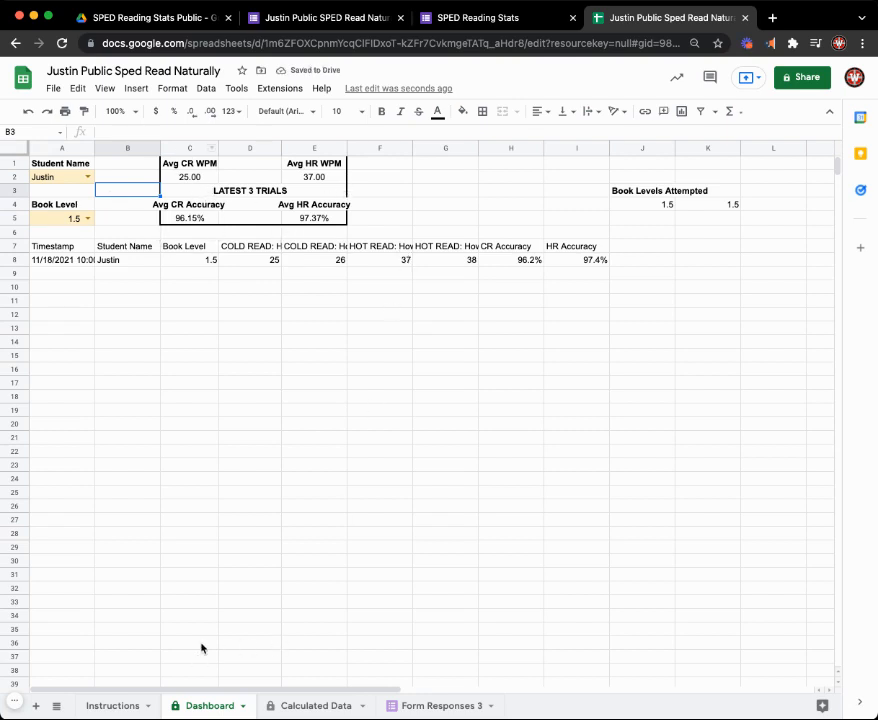
- Return to the copied form's editor and open its Send form options for email, with the recipient field active
click(474, 17)
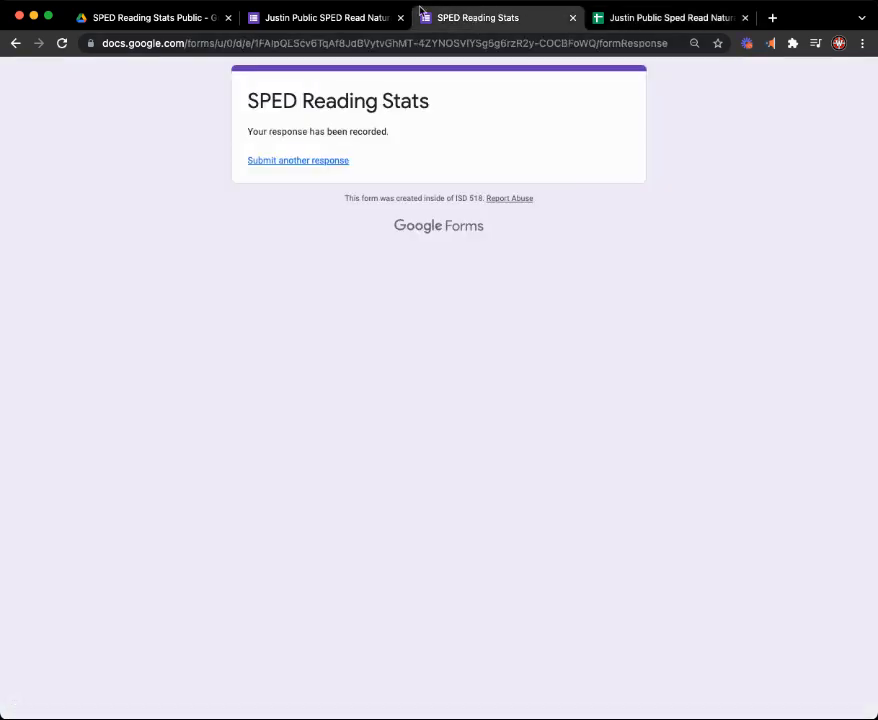
click(340, 15)
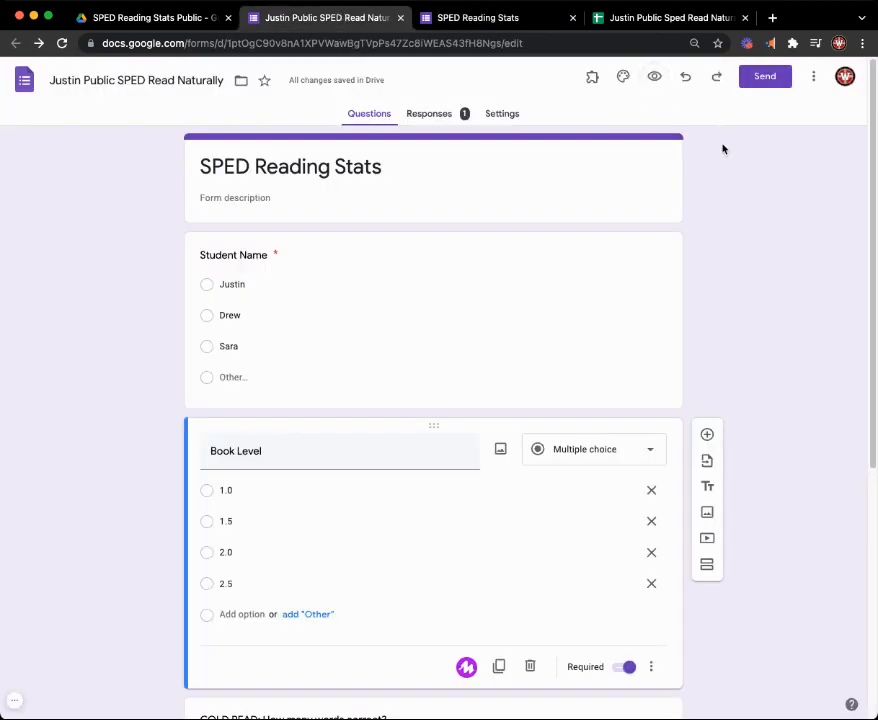
click(767, 82)
click(327, 247)
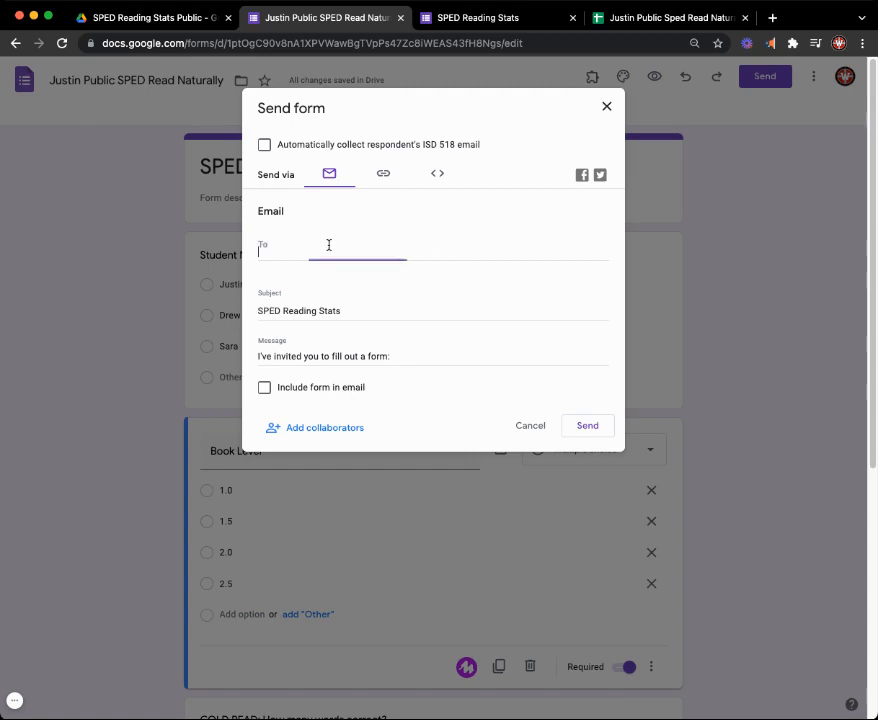
scroll(373, 345, down, 1)
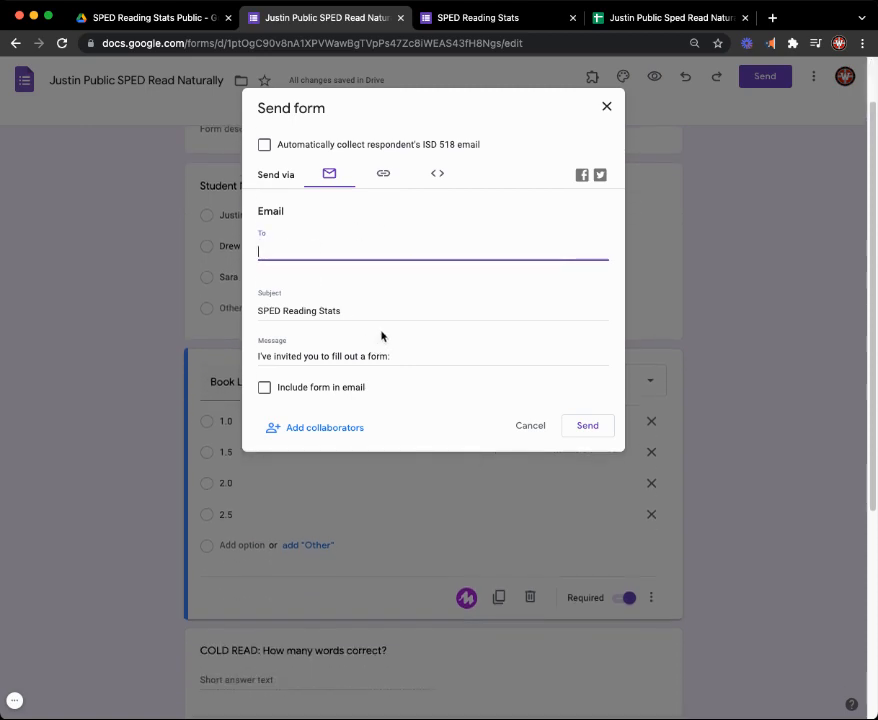